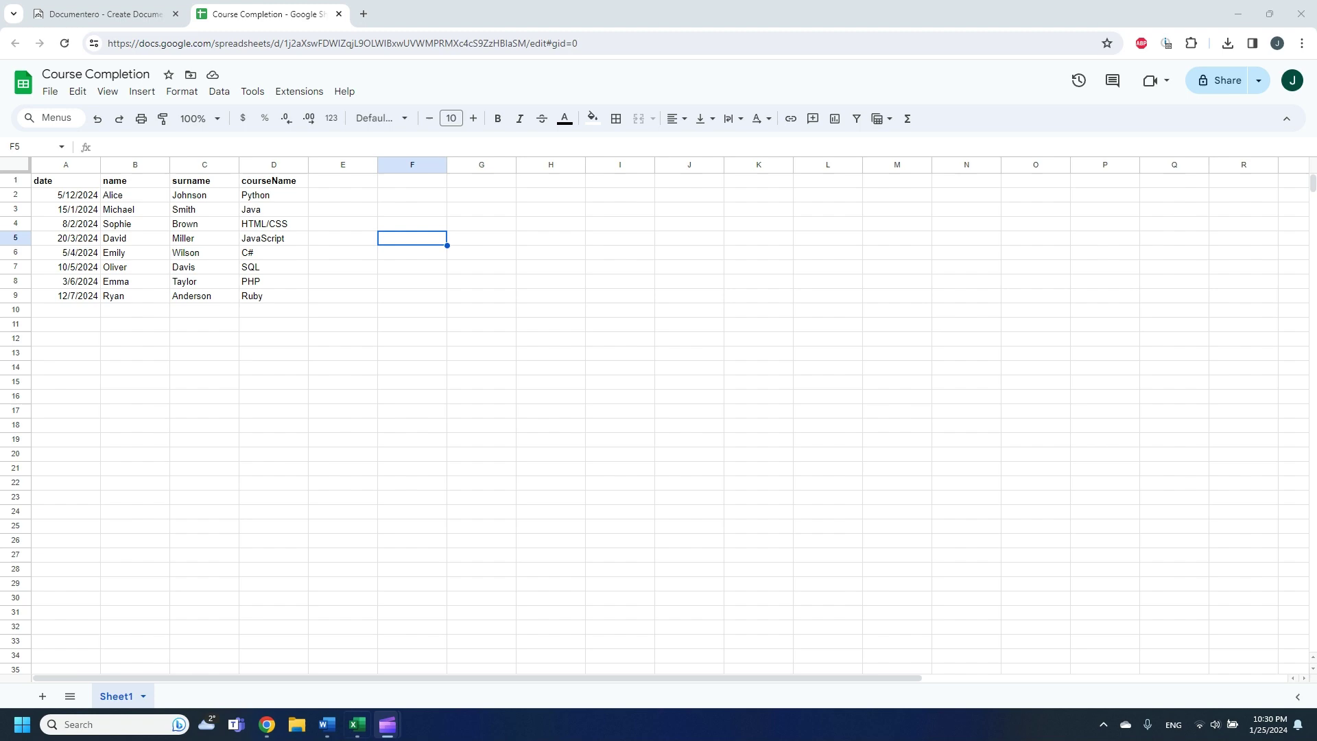
# - Review the {courseName} placeholders in letter.docx in Word, then return to the course completion spreadsheet
pyautogui.click(328, 648)
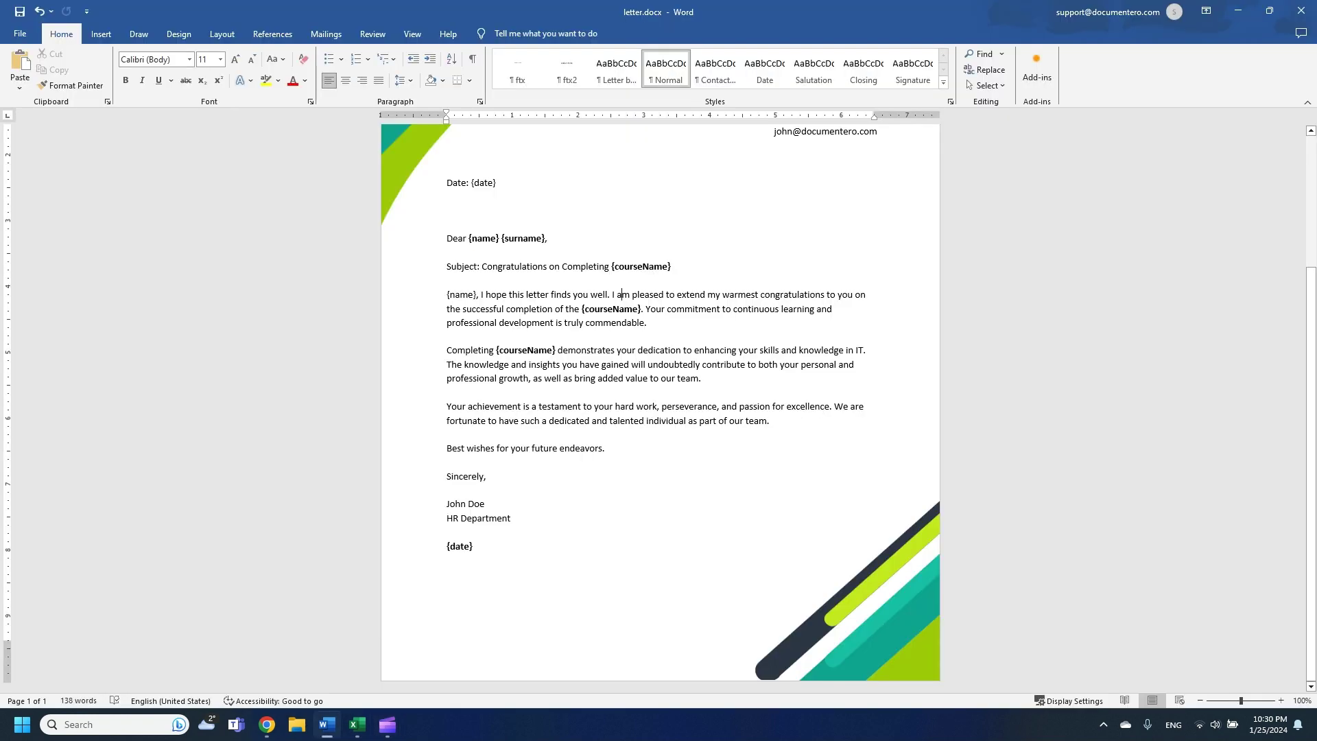
pyautogui.scroll(1, 659, 409)
pyautogui.scroll(2, 659, 408)
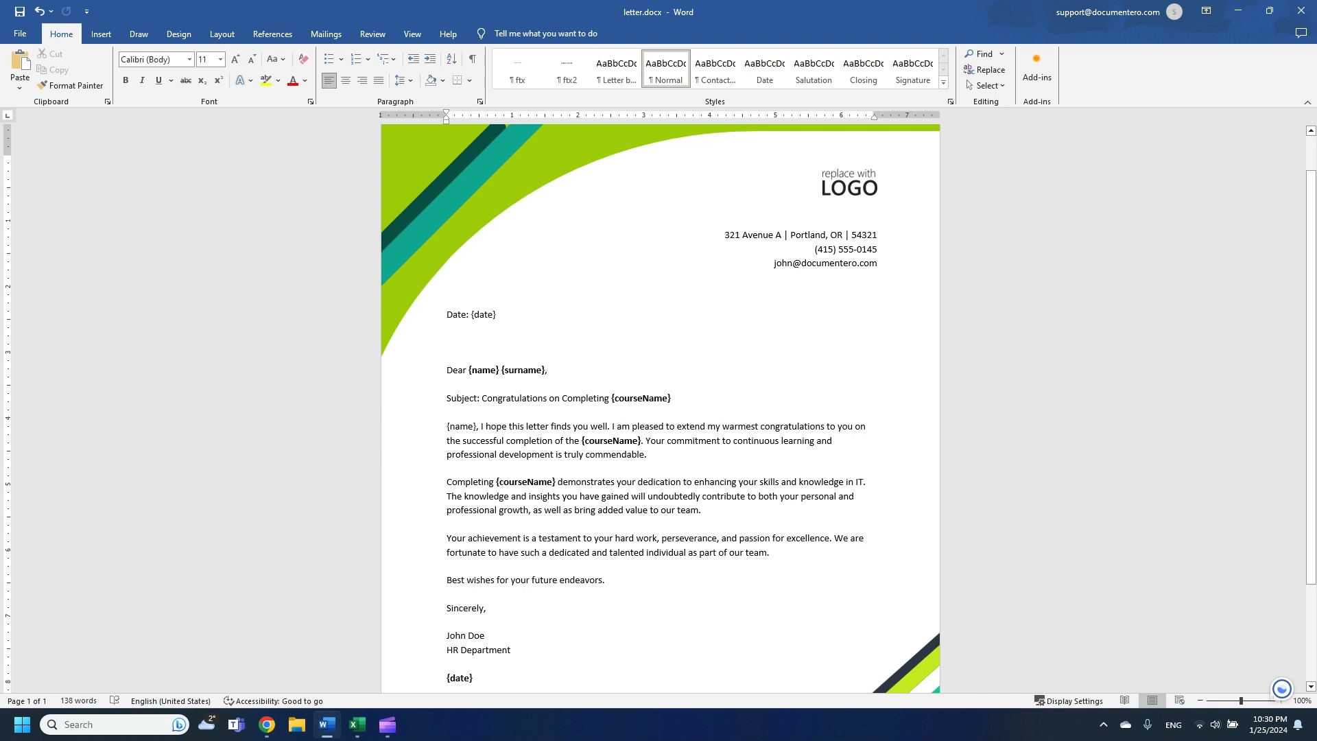
pyautogui.moveTo(611, 398); pyautogui.dragTo(672, 398)
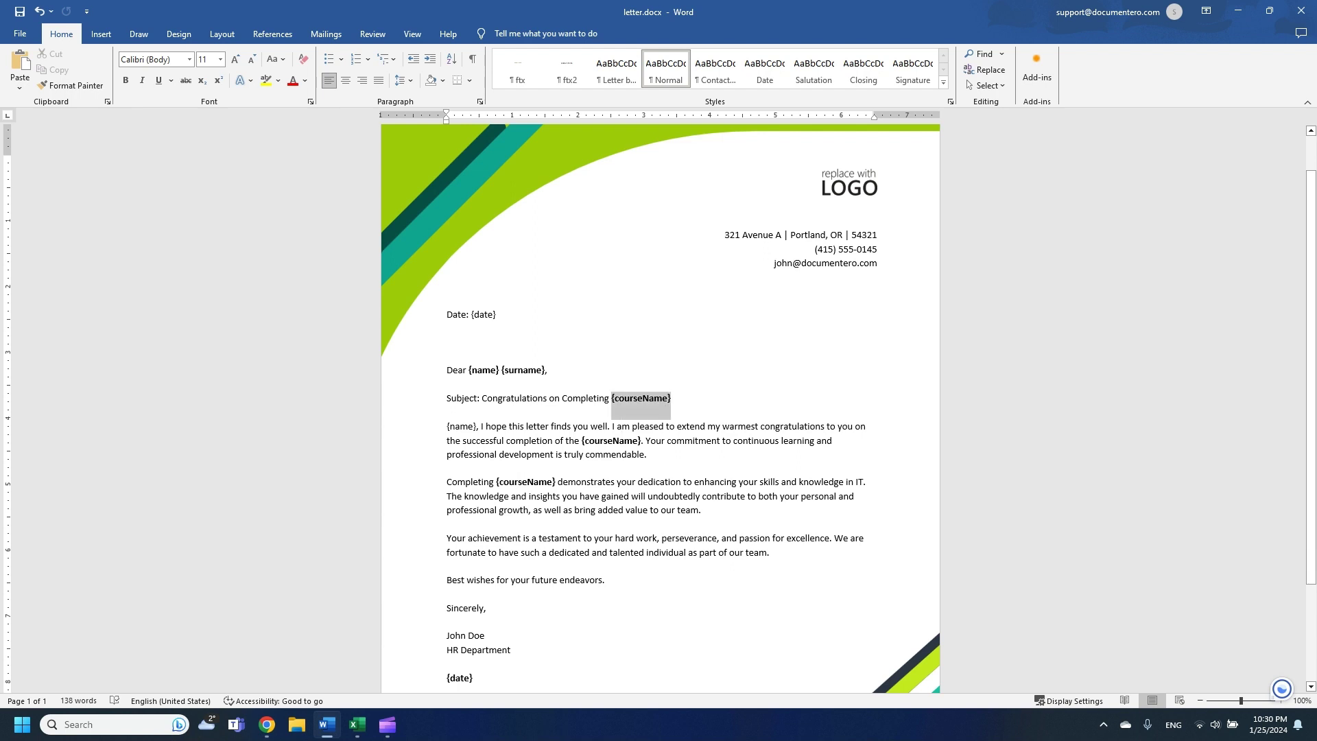
pyautogui.click(599, 441)
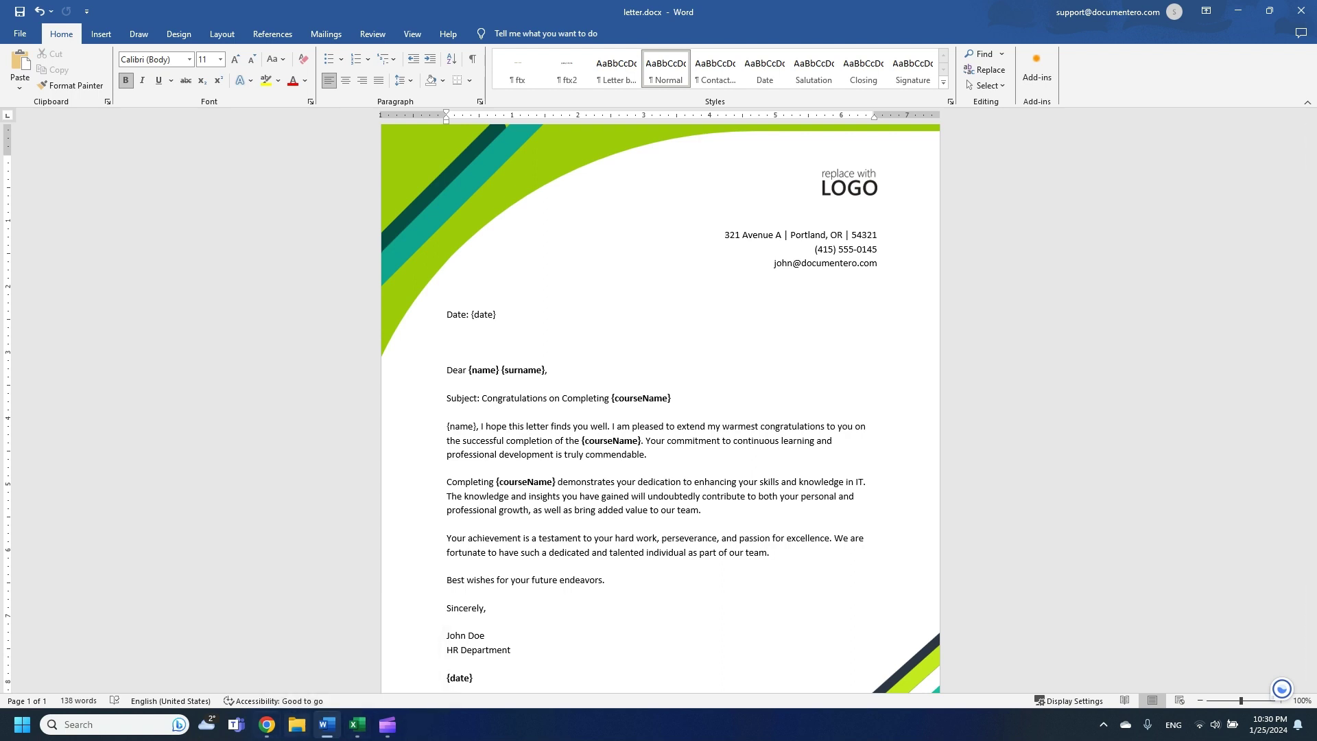
pyautogui.click(267, 658)
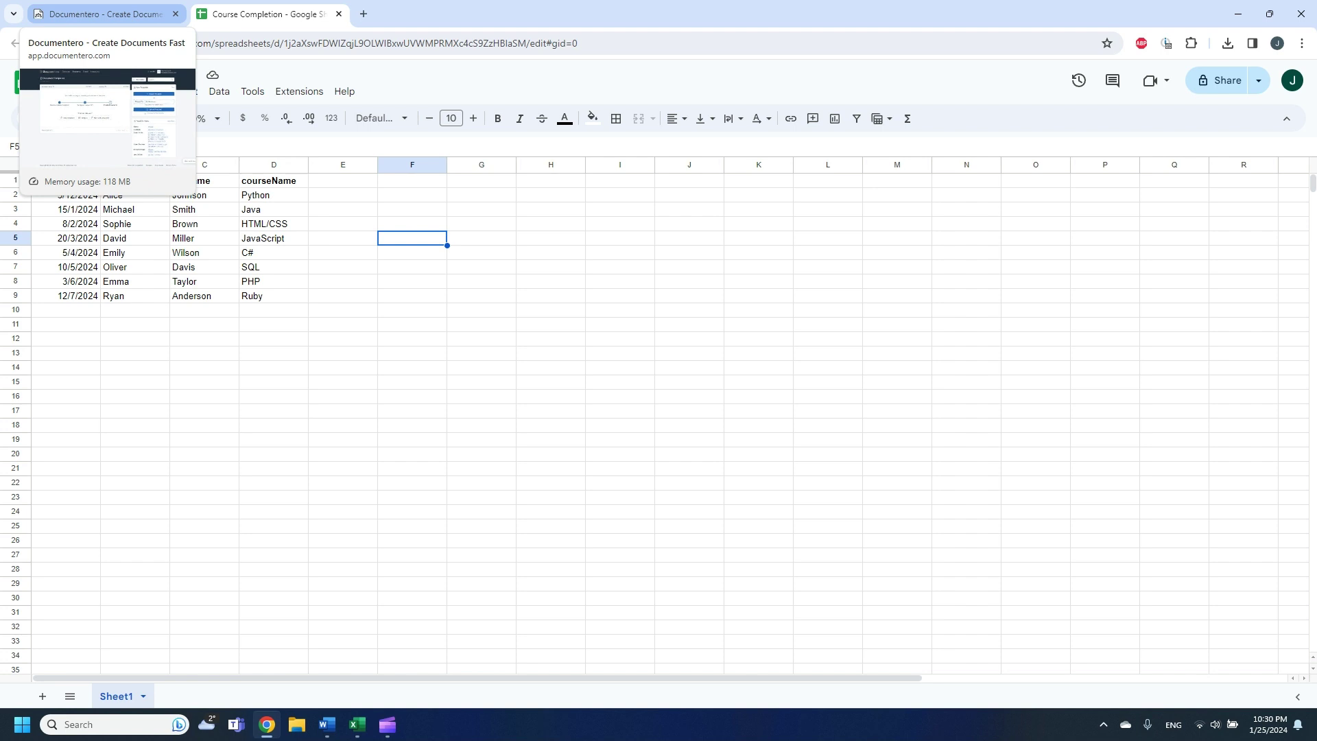
# - Upload letter.docx as a new Documentero template, recognized with date, name, surname and courseName fields
pyautogui.click(103, 14)
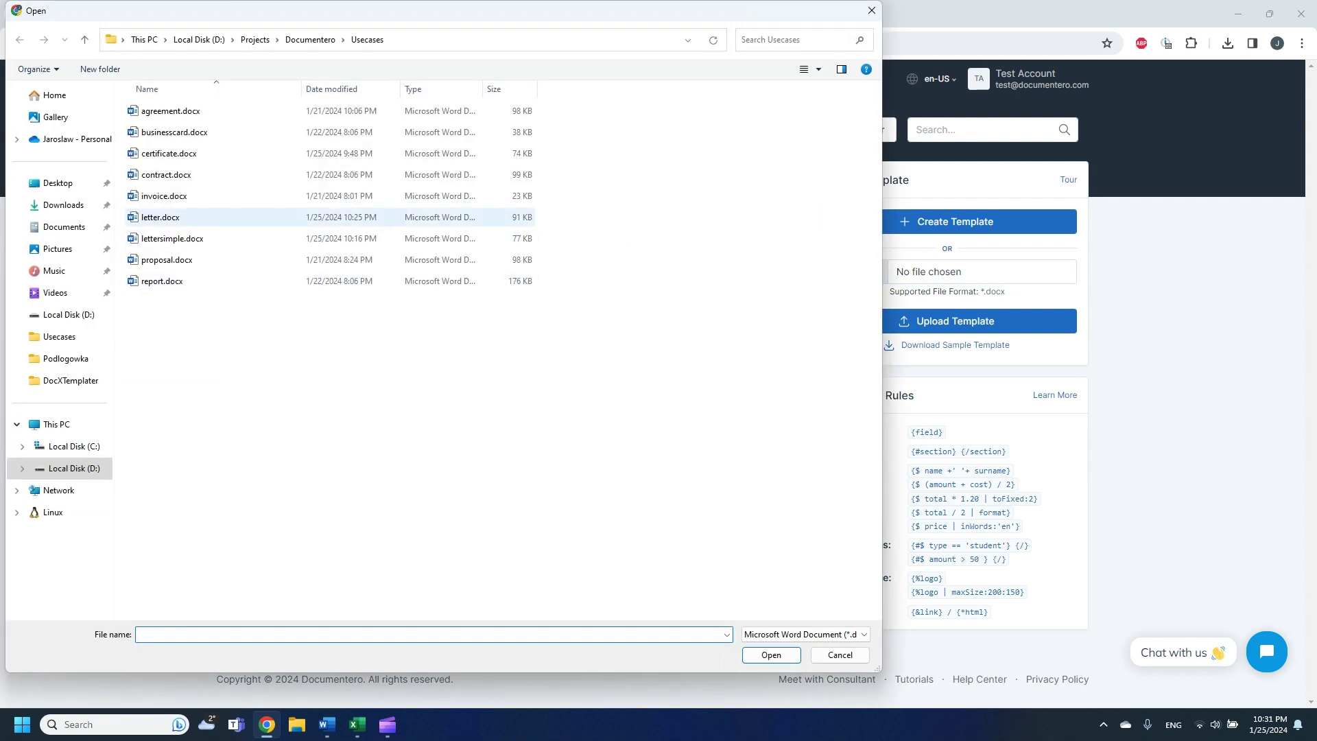
pyautogui.click(180, 218)
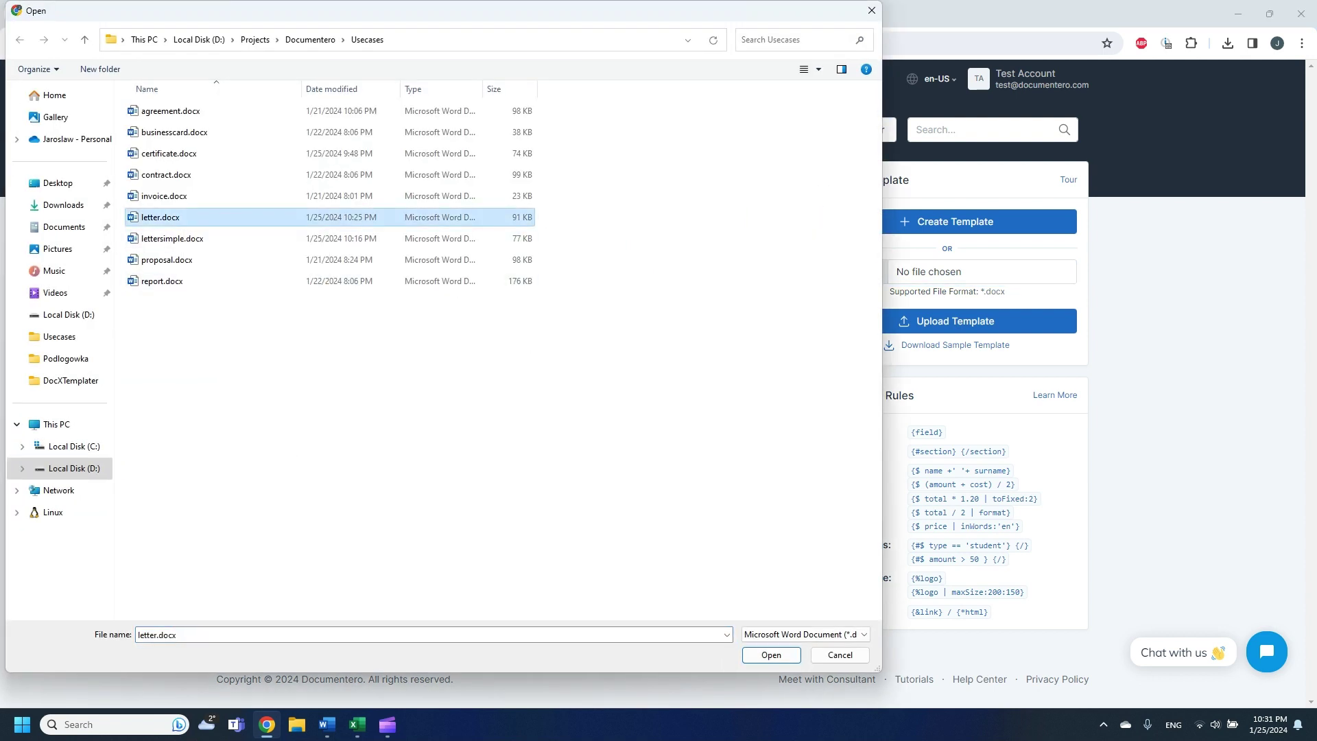
pyautogui.click(770, 654)
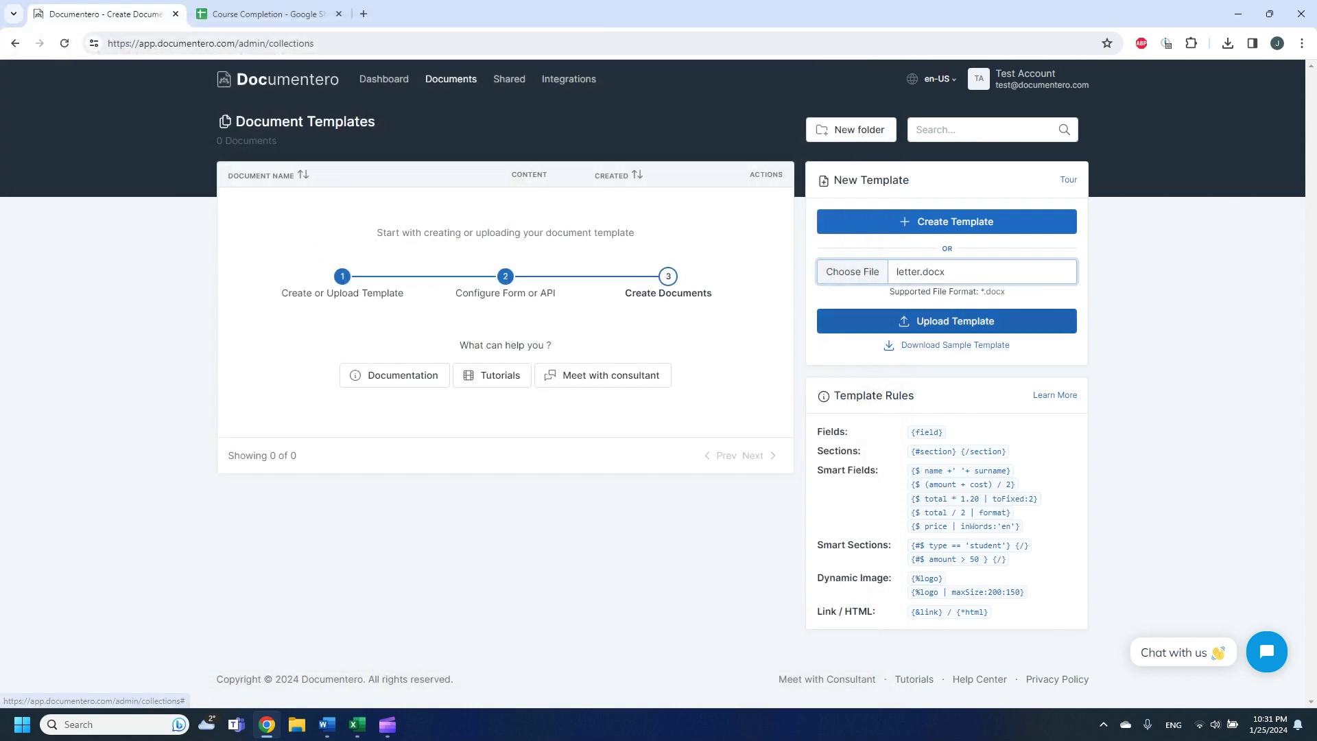
pyautogui.click(947, 321)
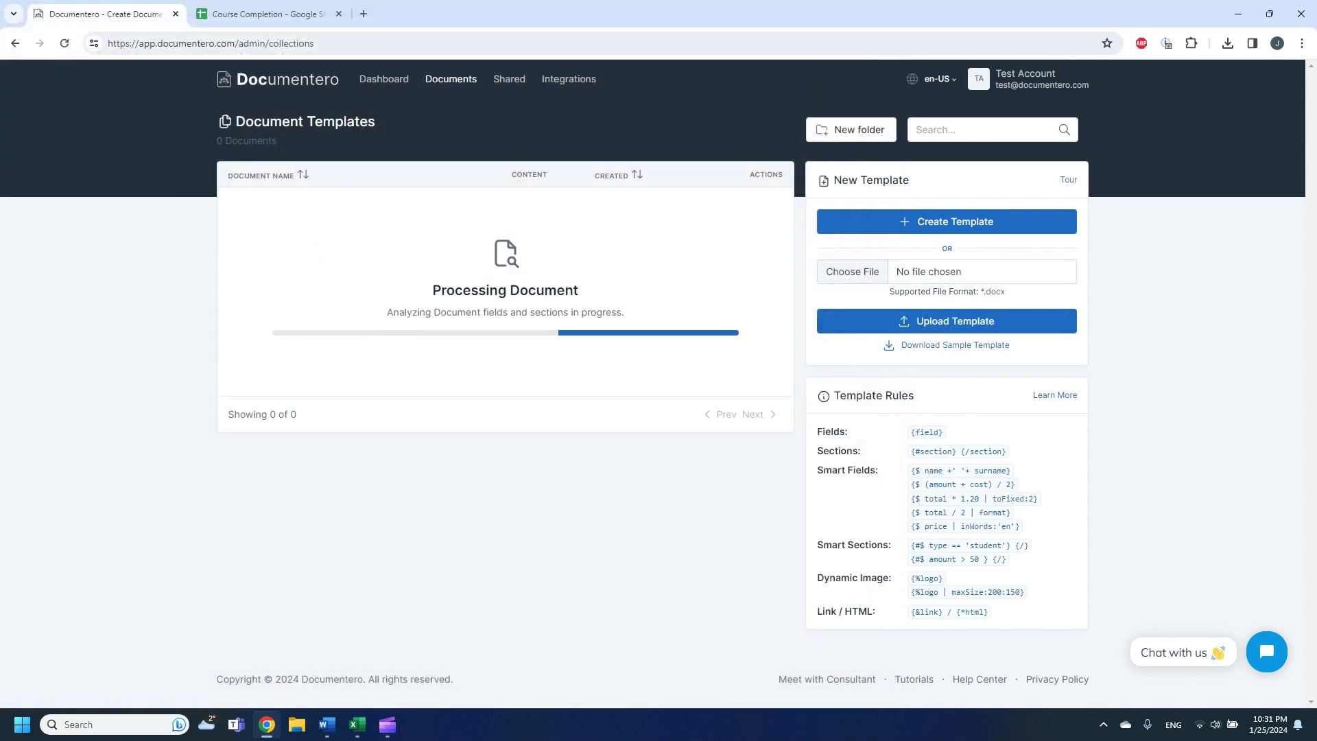
pyautogui.click(326, 653)
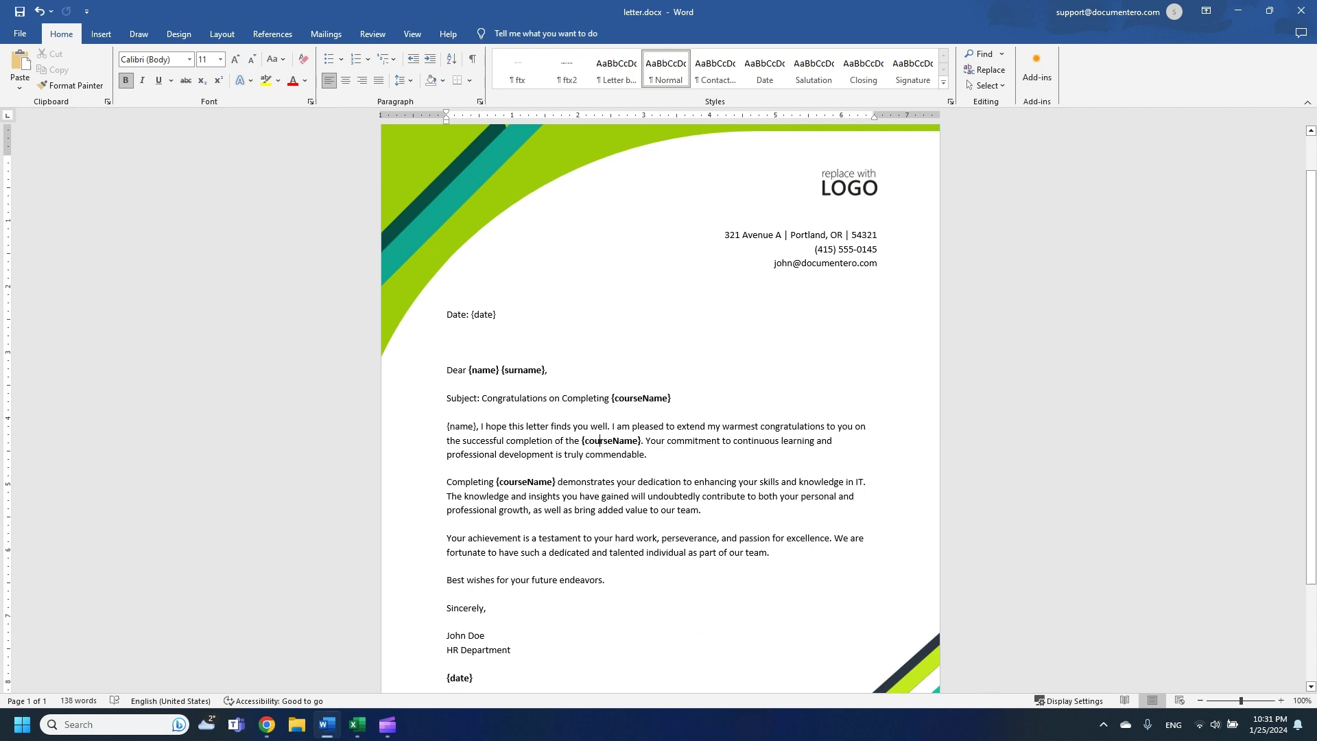
pyautogui.click(1238, 10)
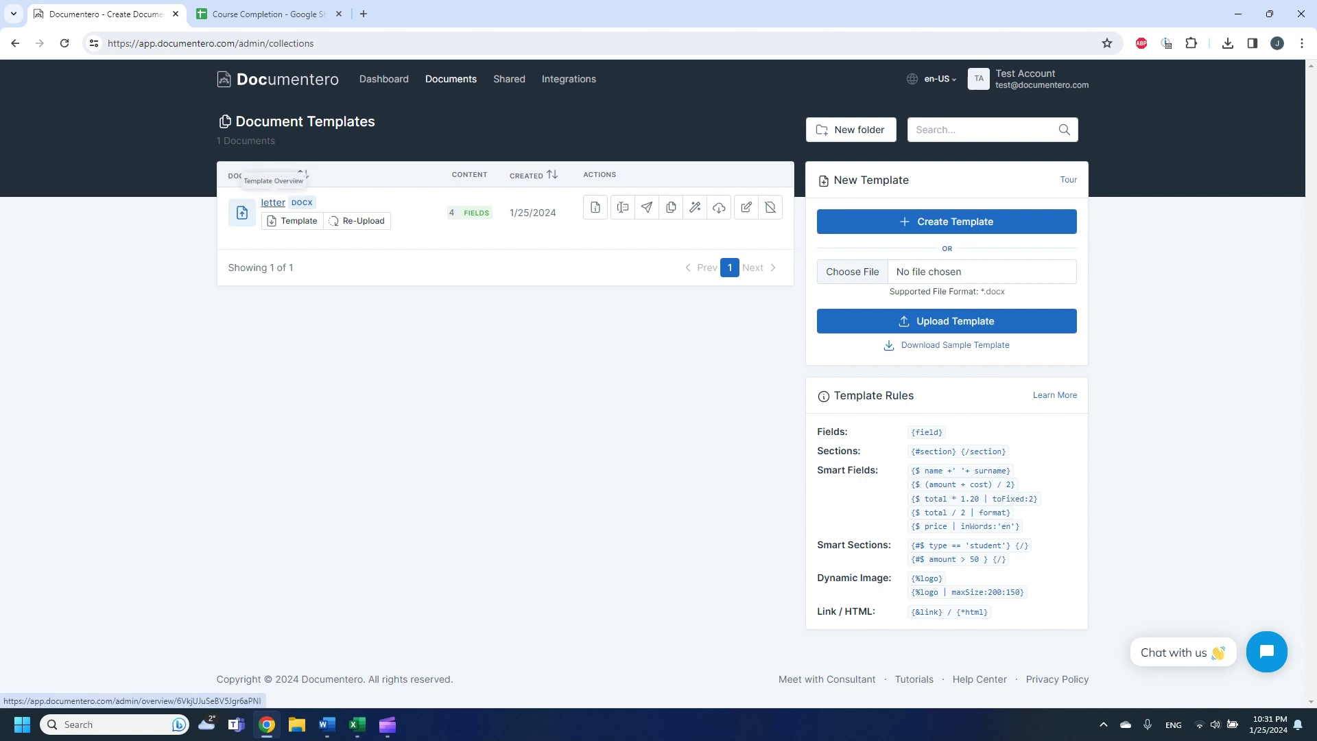
# - Rename the letter template to 'Course Completion Letter' from its overview
pyautogui.click(273, 202)
pyautogui.doubleClick(238, 227)
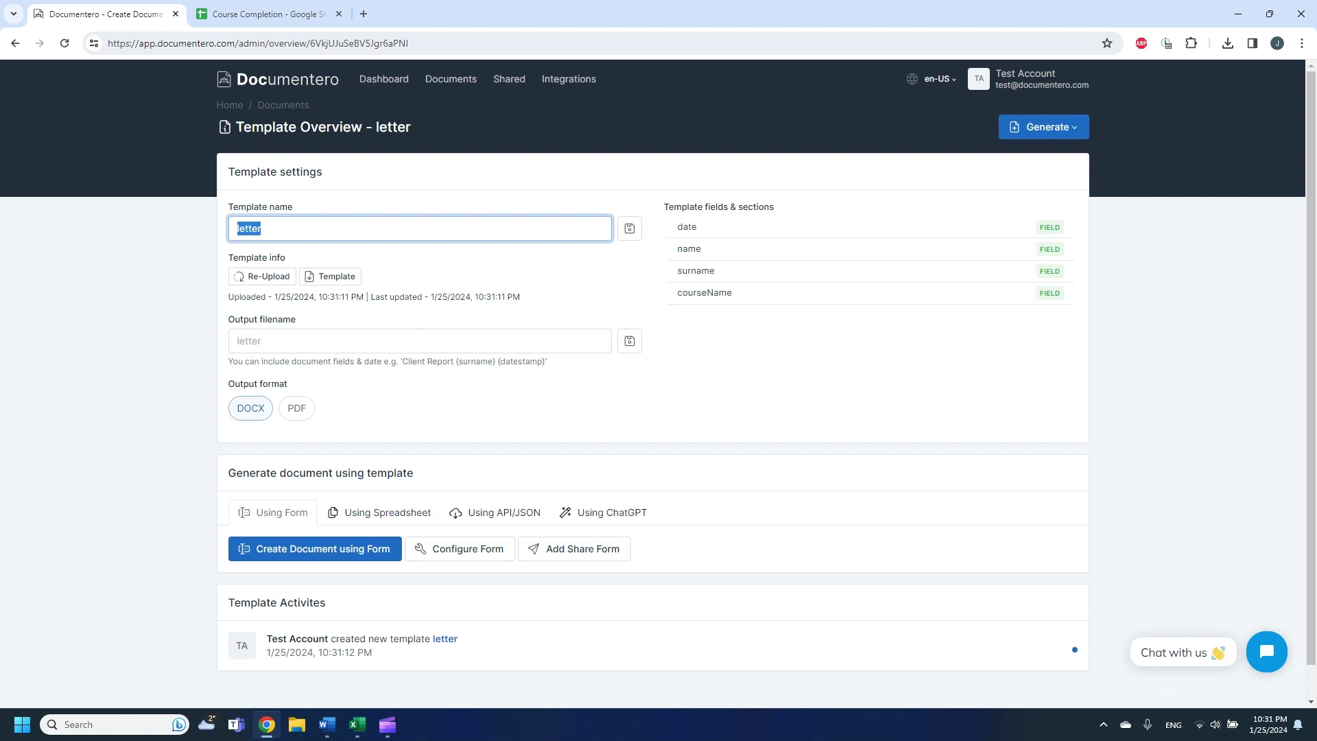
pyautogui.write('Course ')
pyautogui.write('Completio')
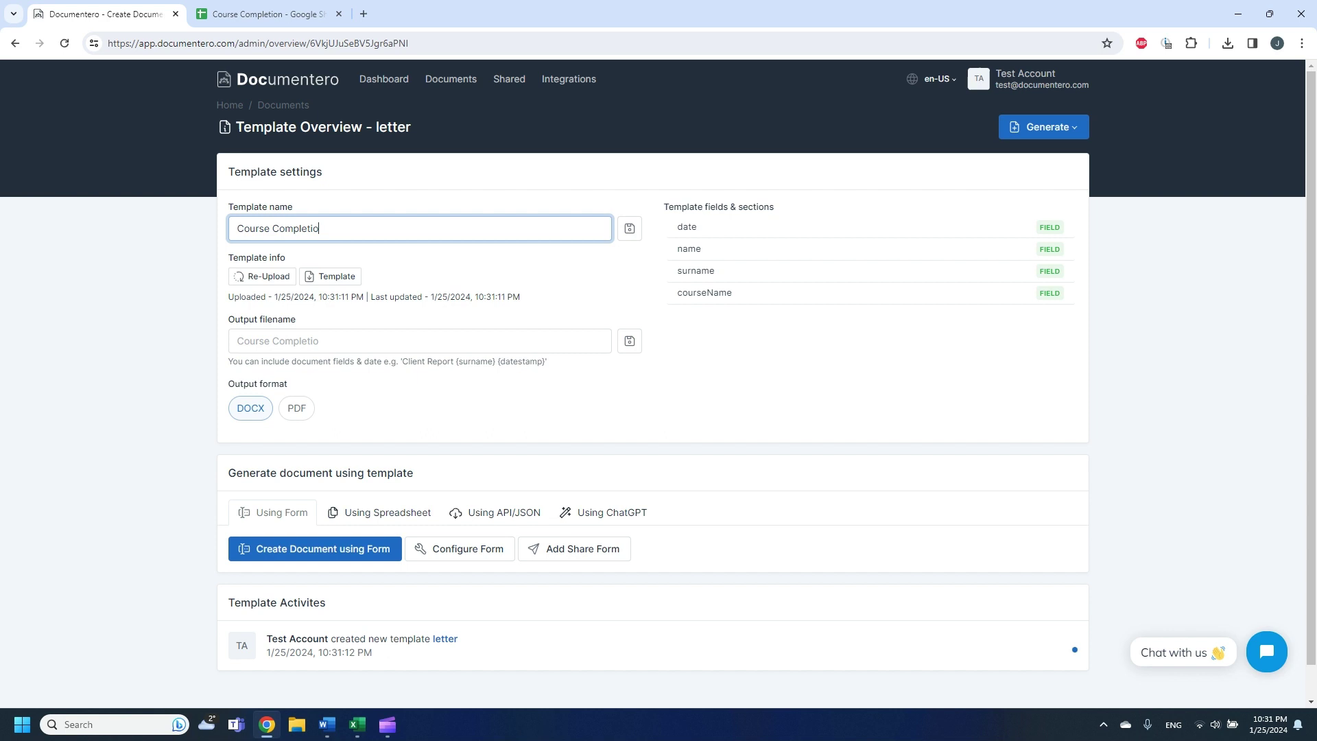
pyautogui.write('n Letter')
pyautogui.click(629, 229)
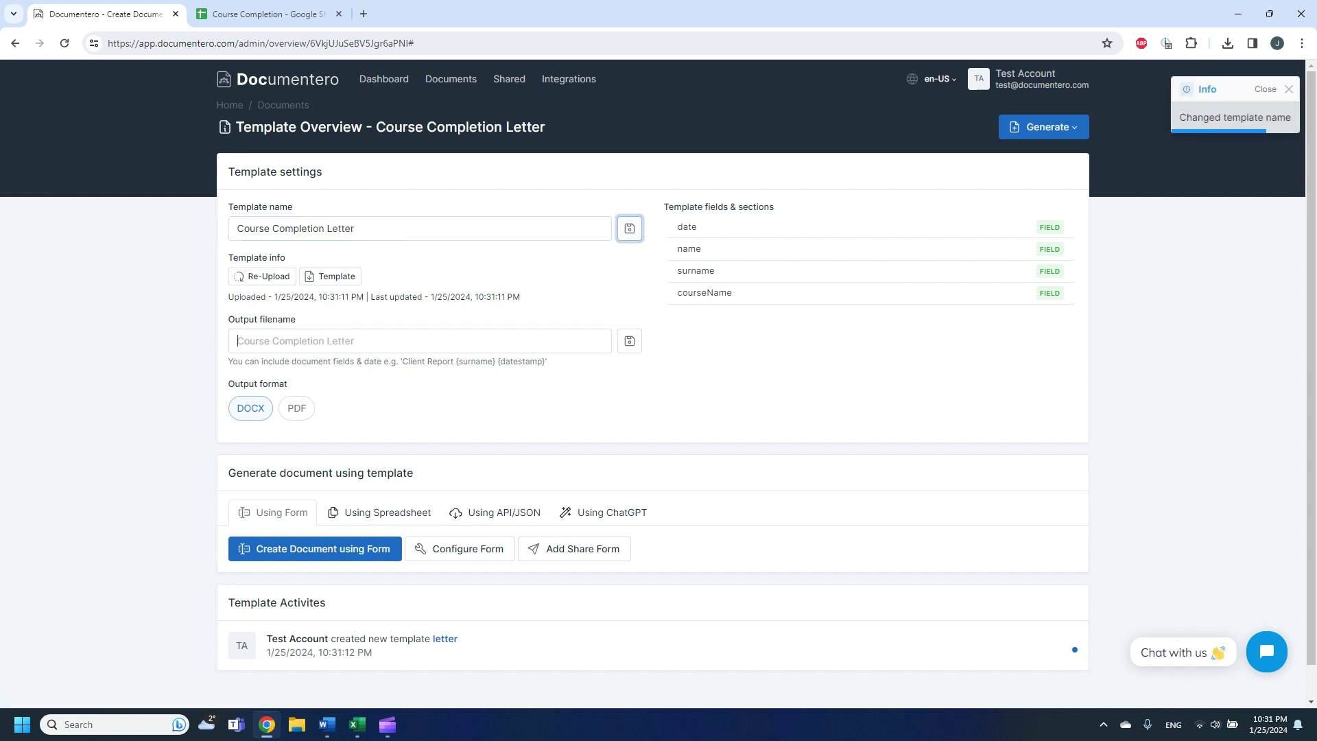
# - Keep DOCX output and set the output filename to 'Course Completion Letter {surname} {courseName}'
pyautogui.click(421, 341)
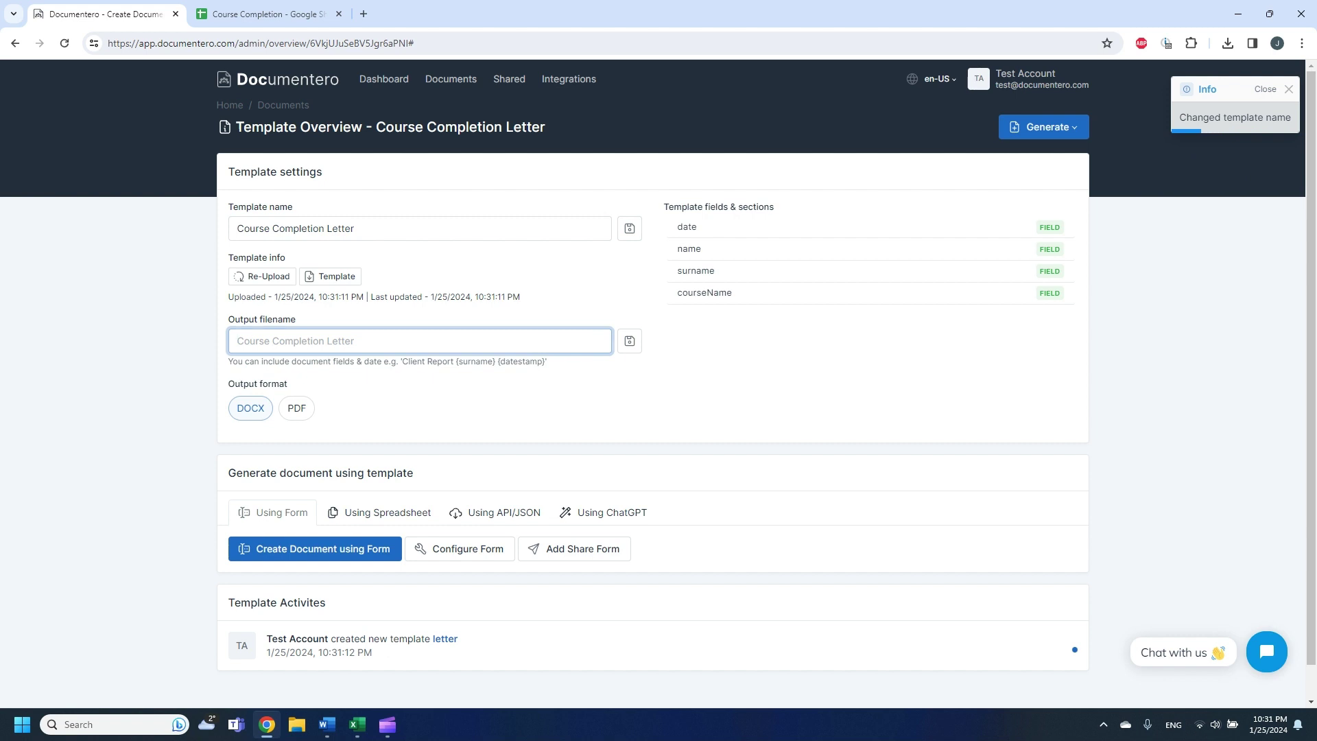
pyautogui.click(296, 408)
pyautogui.press('Left')
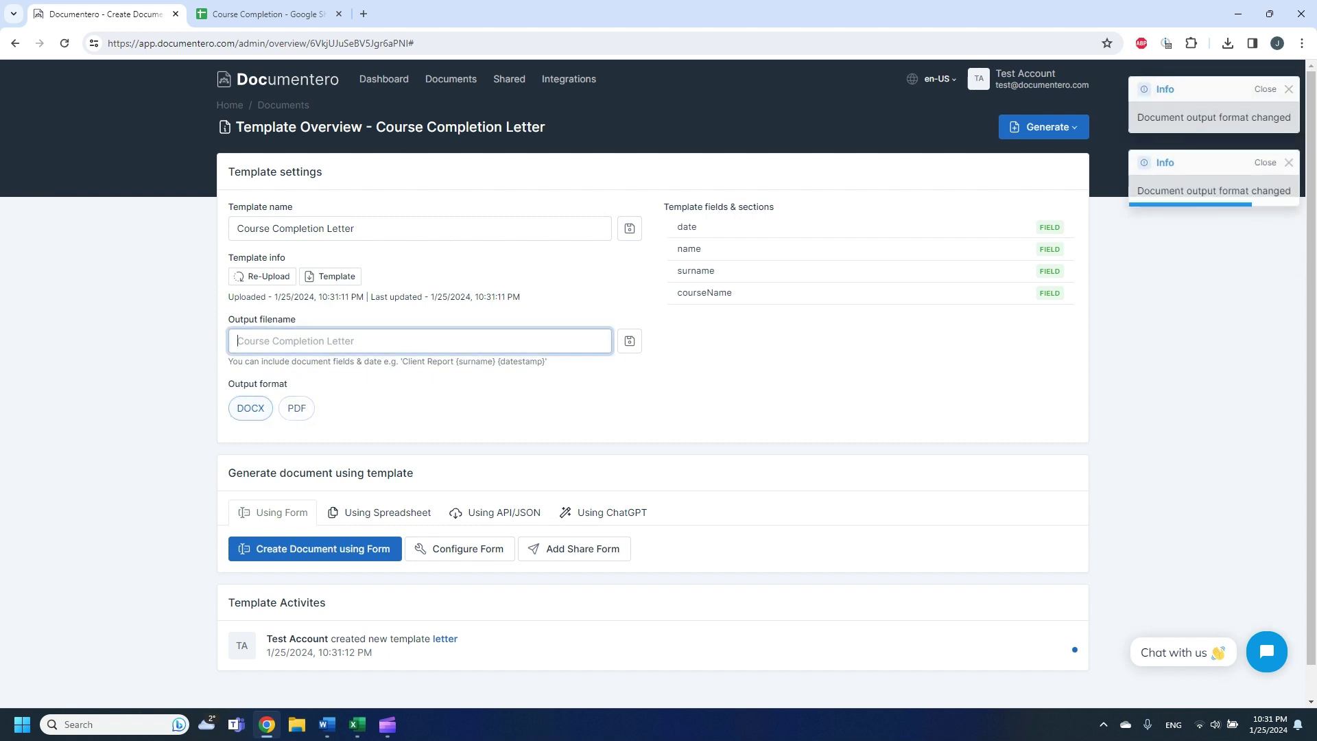
pyautogui.hotkey('shift', 'Tab')
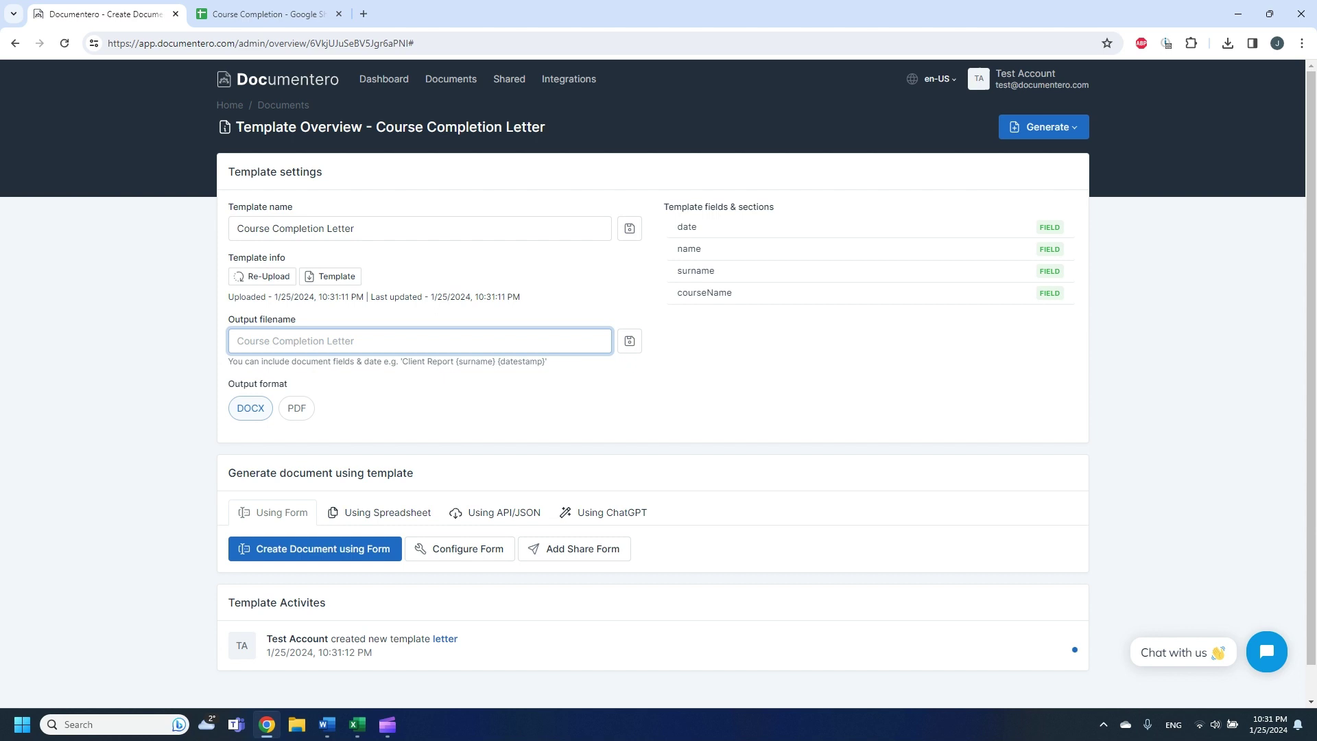
pyautogui.write('Course ')
pyautogui.write(' Co')
pyautogui.write('mpletion Letter')
pyautogui.write(' {surname}')
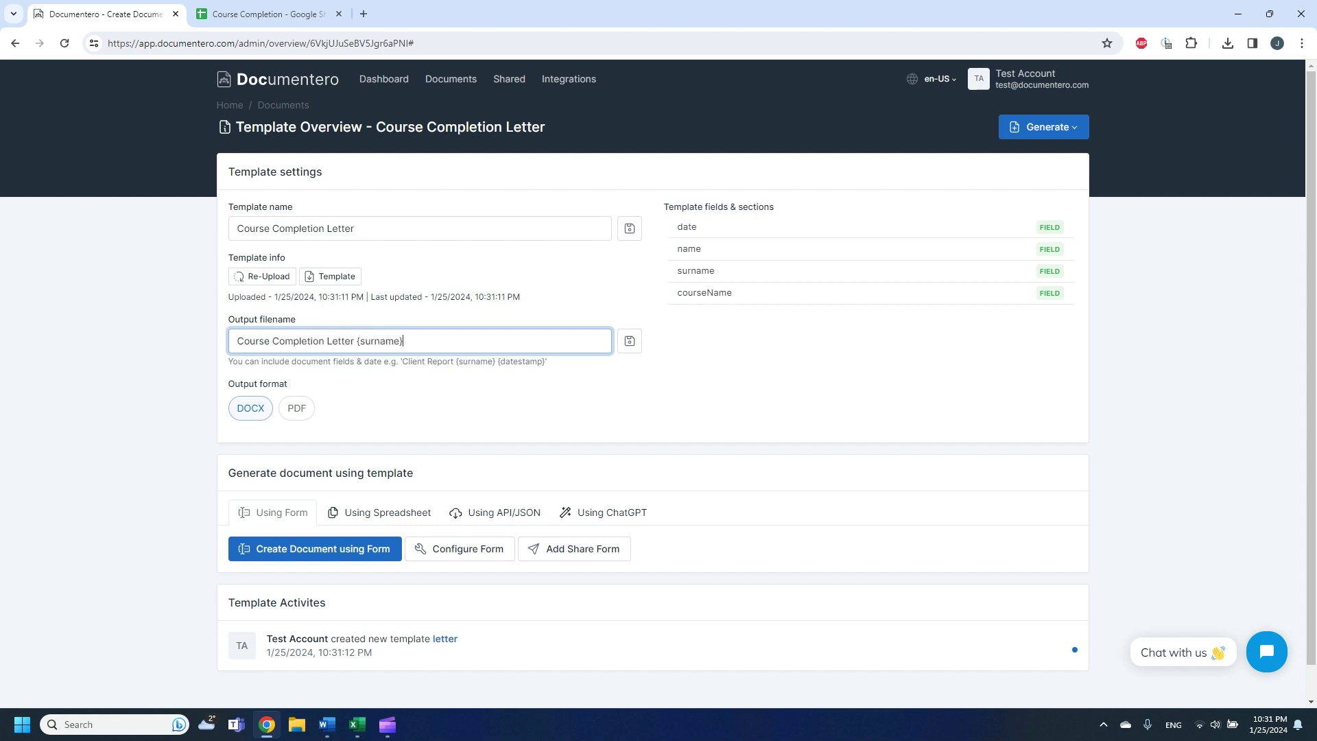
pyautogui.write('{cou')
pyautogui.press('BackSpace')
pyautogui.press('BackSpace')
pyautogui.write('ourseN')
pyautogui.write('ame}')
pyautogui.click(629, 341)
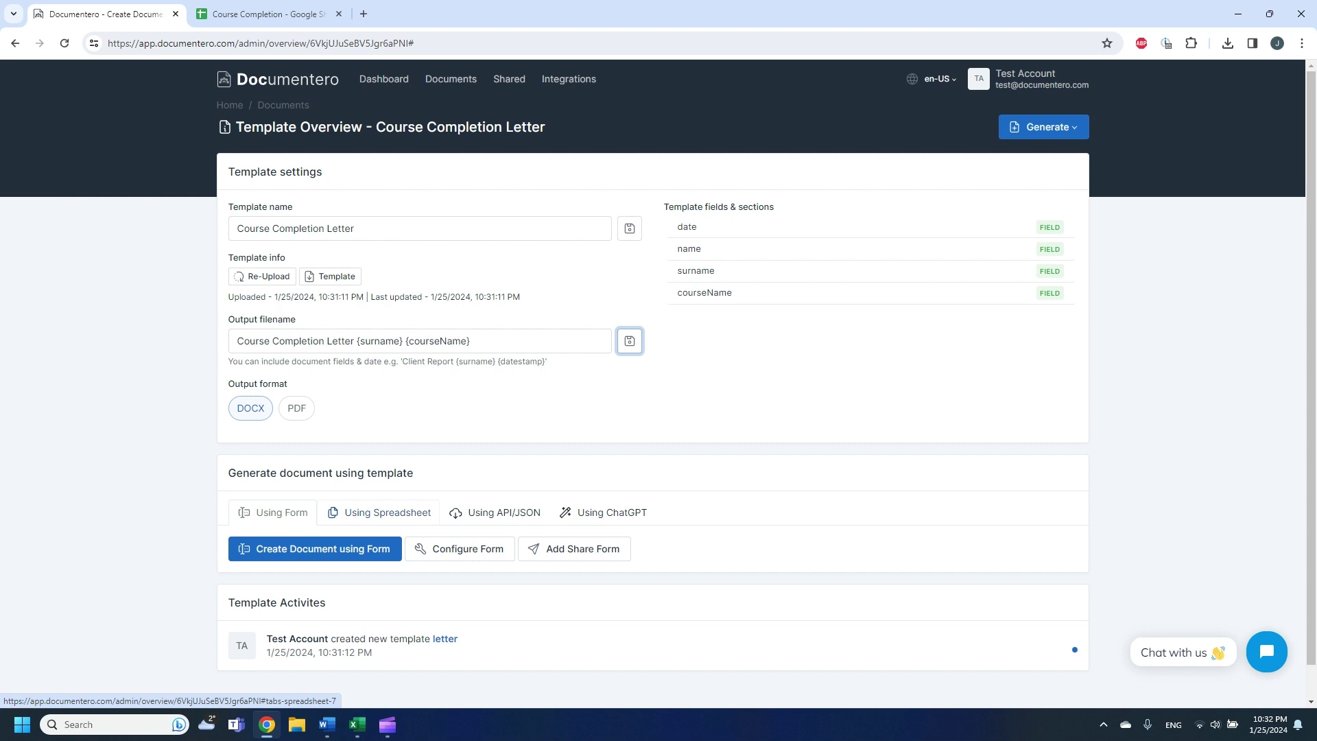
# - Switch the template to bulk generation Using Spreadsheet
pyautogui.click(378, 512)
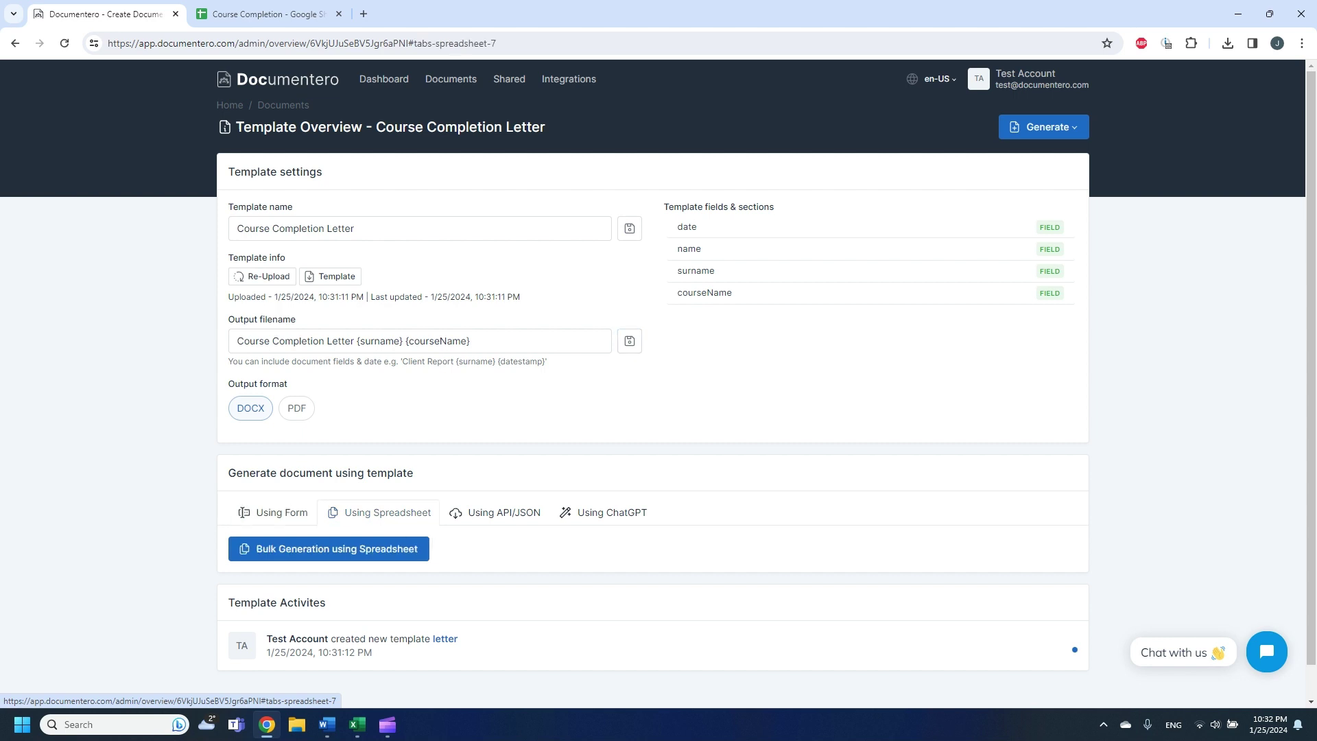
pyautogui.click(1043, 127)
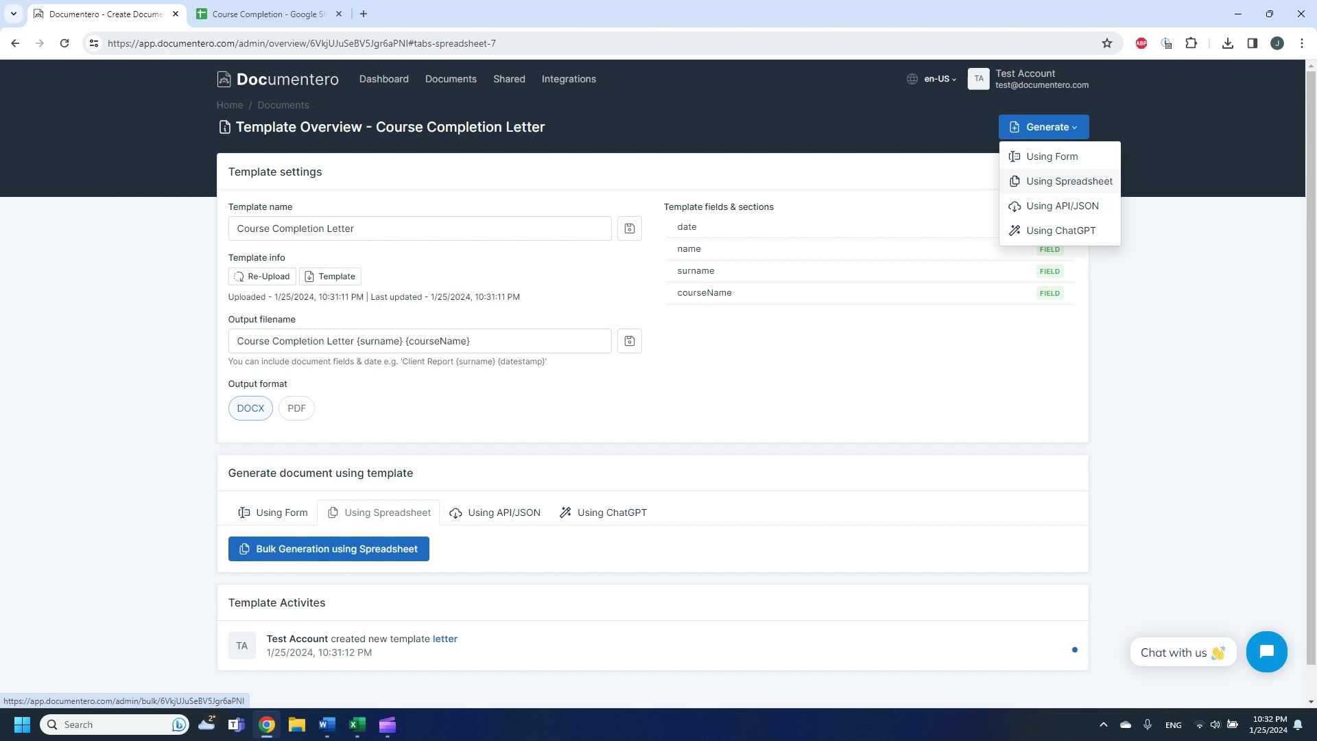
pyautogui.click(1060, 181)
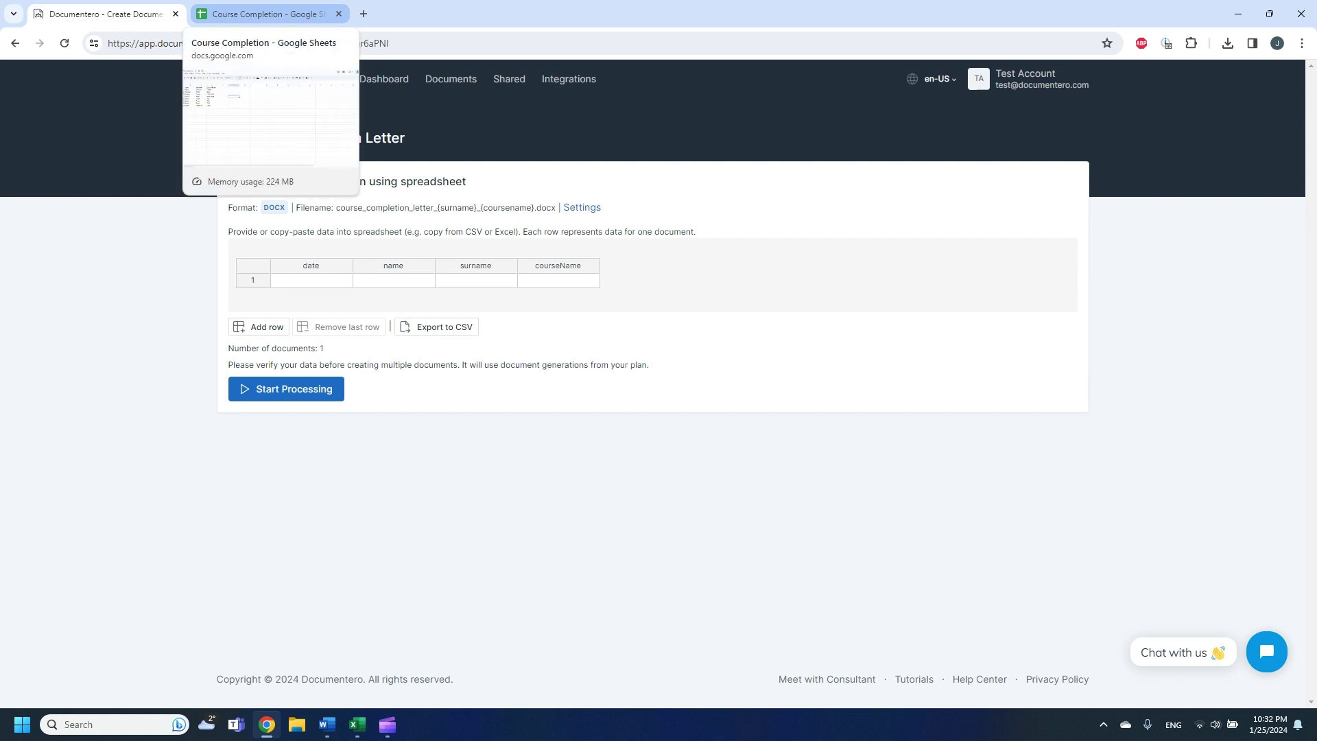
# - Copy the eight data rows A2:D9 from the Course Completion Google Sheet
pyautogui.click(268, 14)
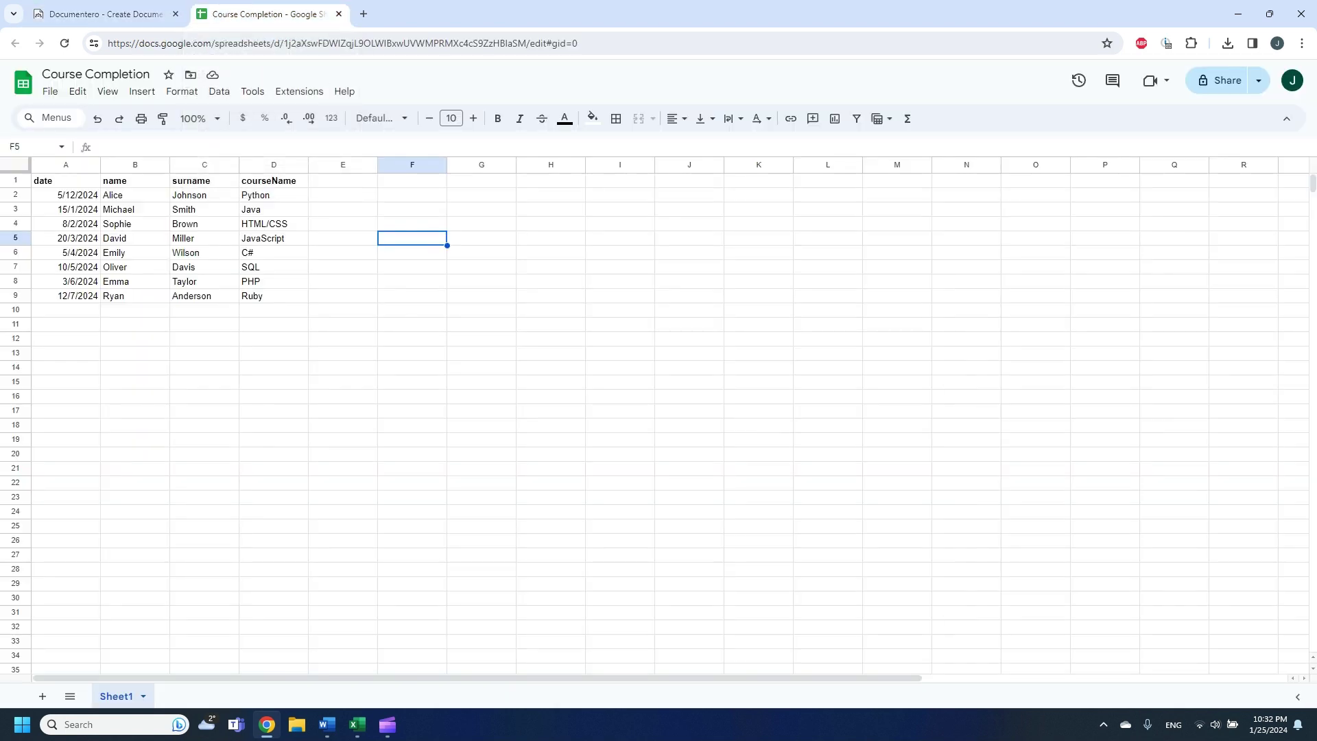
pyautogui.moveTo(66, 195); pyautogui.dragTo(274, 296)
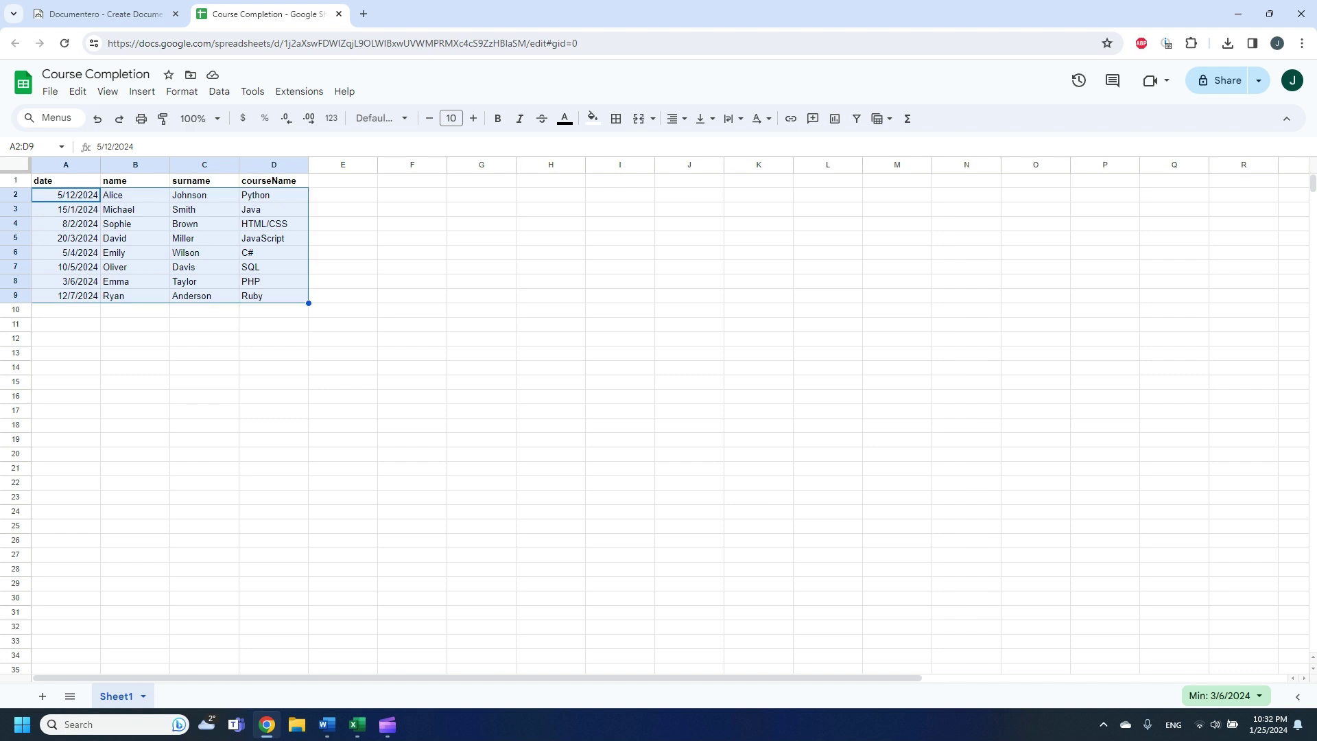
pyautogui.hotkey('ctrl', 'c')
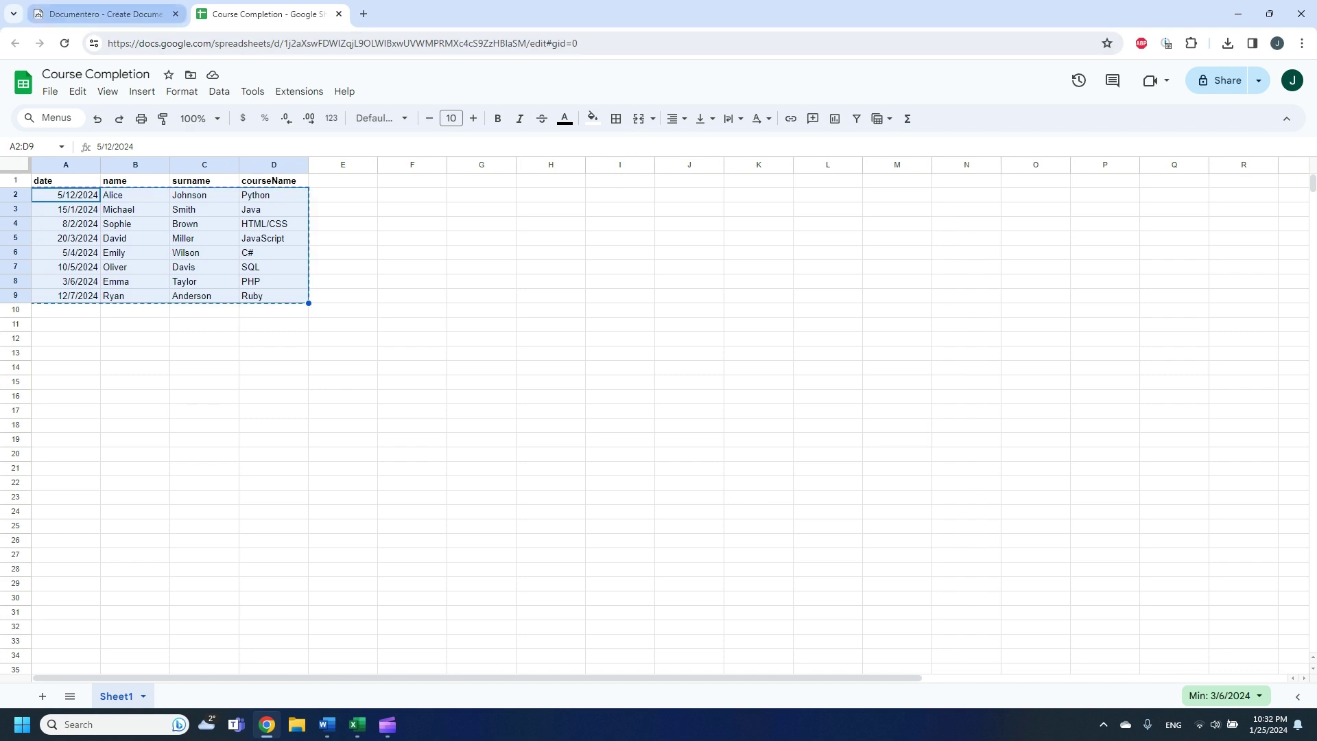
pyautogui.click(103, 13)
# - Paste the eight course records into the bulk data grid starting at the first date cell
pyautogui.click(311, 281)
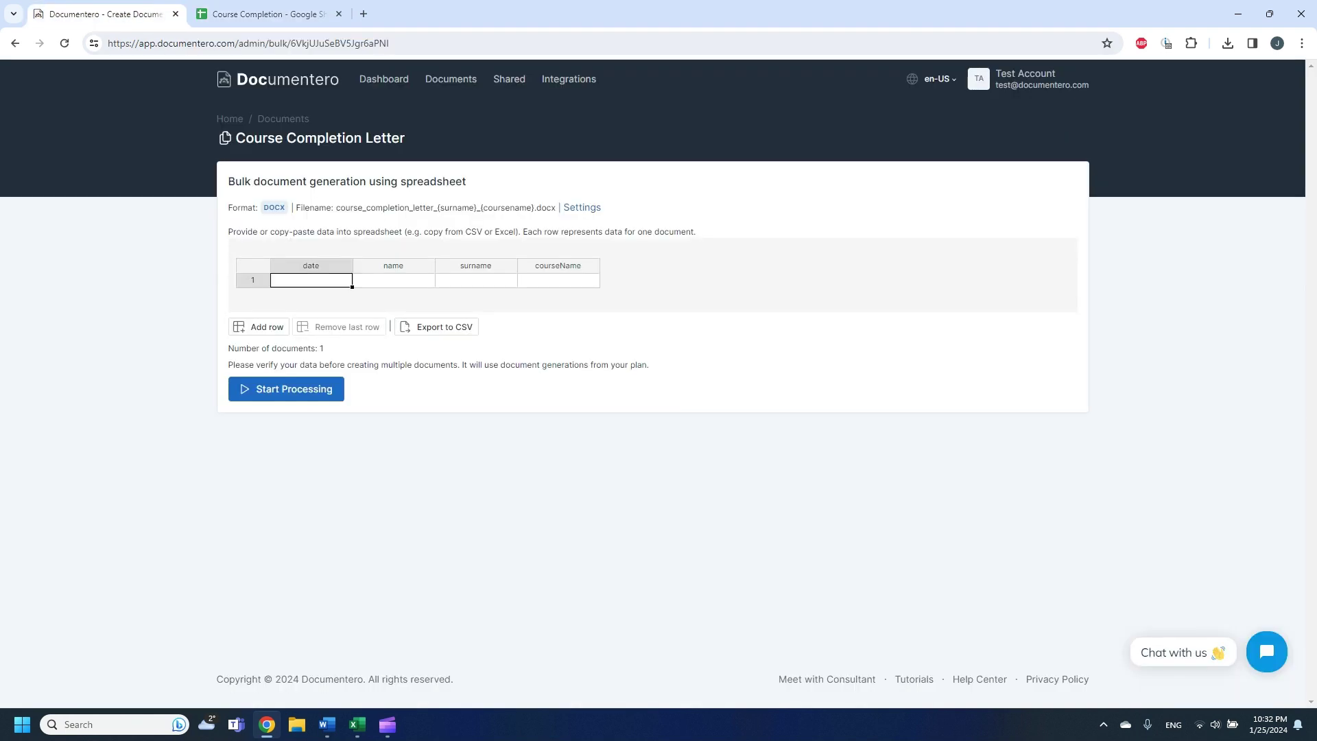
pyautogui.hotkey('ctrl', 'v')
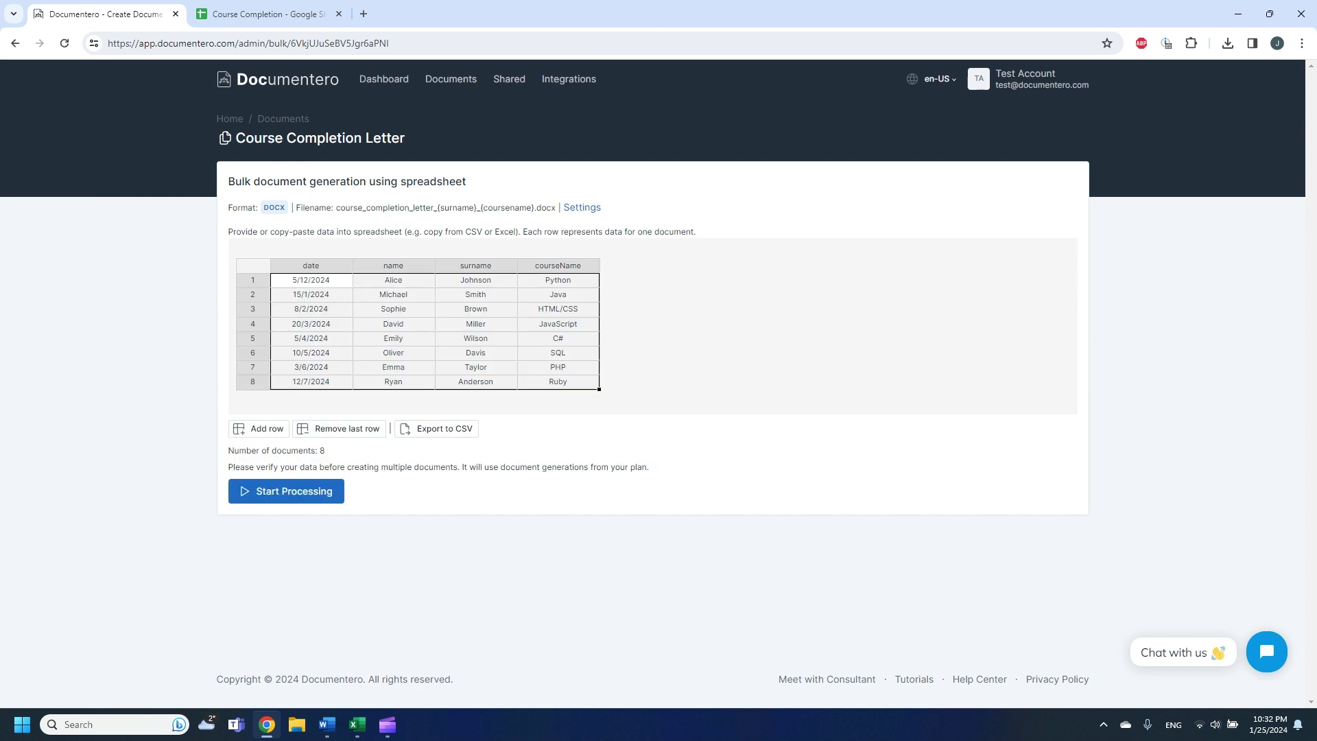
pyautogui.press('Escape')
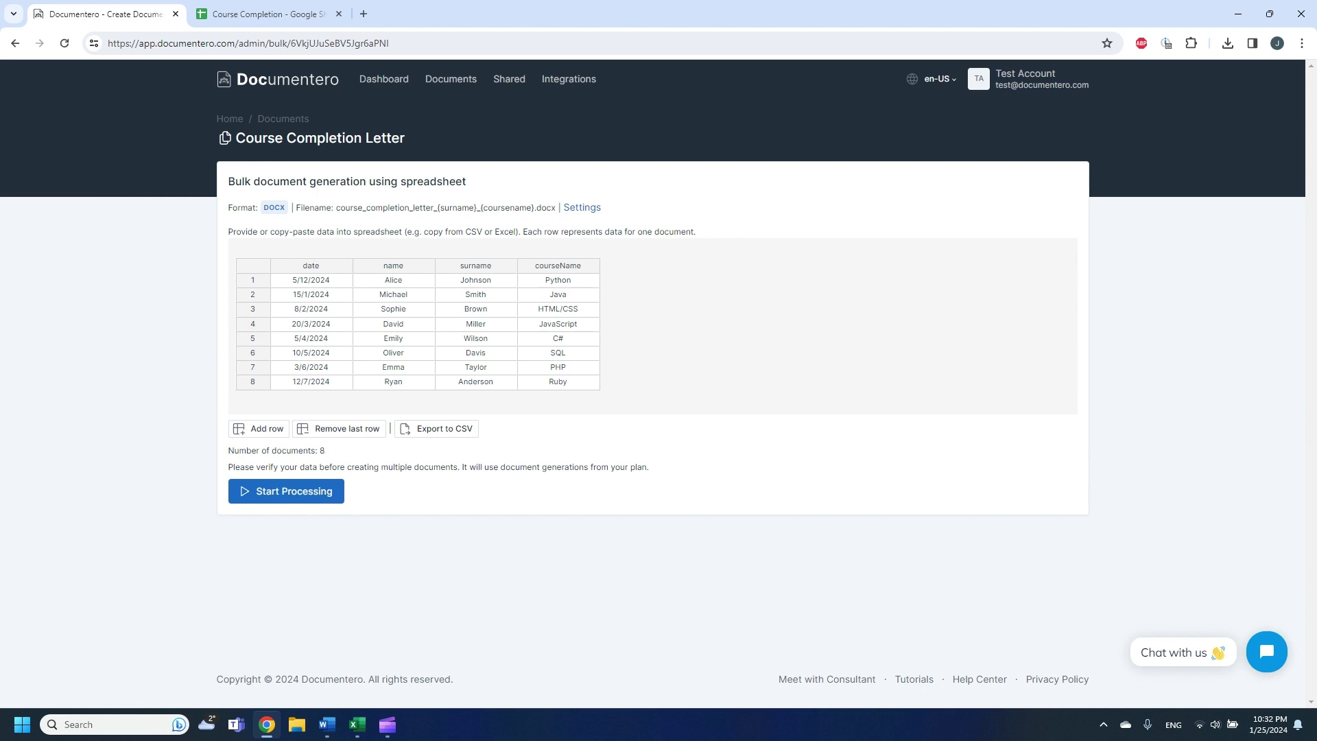
pyautogui.click(558, 338)
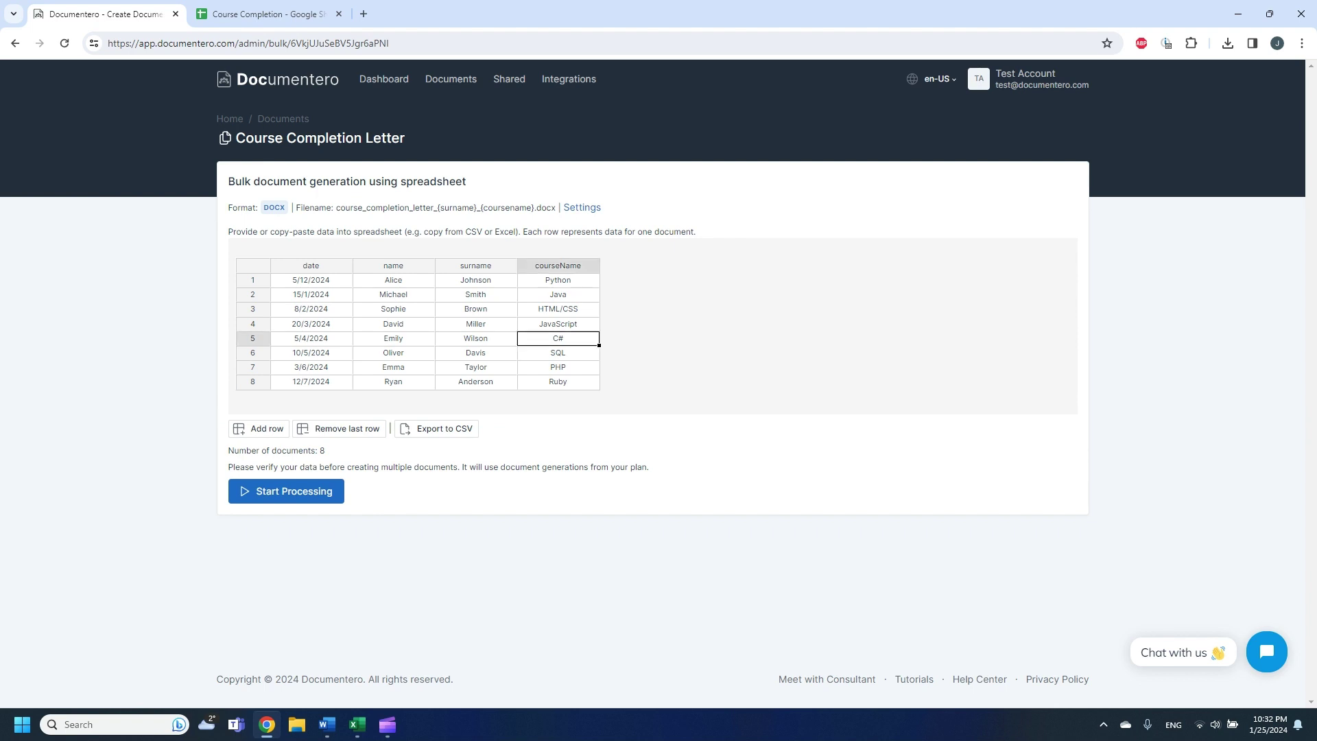
pyautogui.write('C')
pyautogui.write('# + C')
pyautogui.write('++')
pyautogui.press('Return')
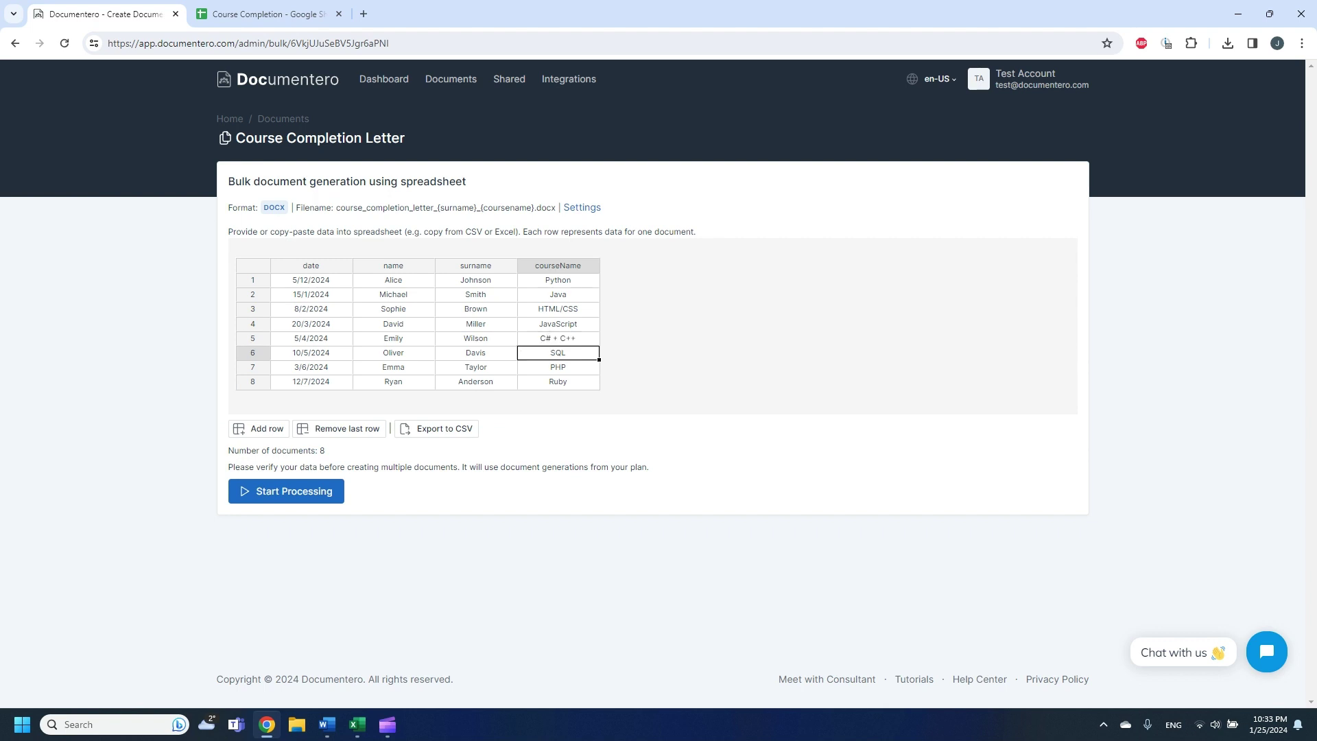
pyautogui.press('Left')
pyautogui.press('Left')
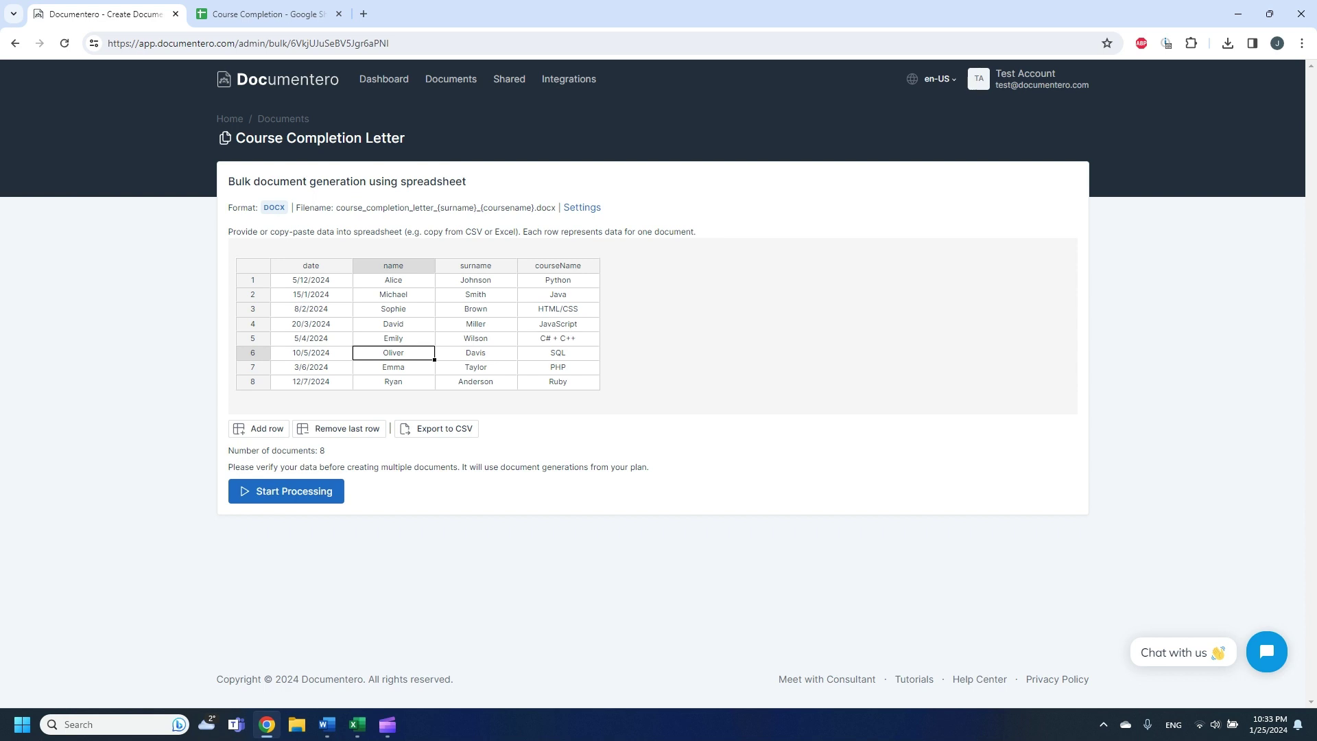
pyautogui.moveTo(335, 207); pyautogui.dragTo(551, 207)
pyautogui.click(552, 206)
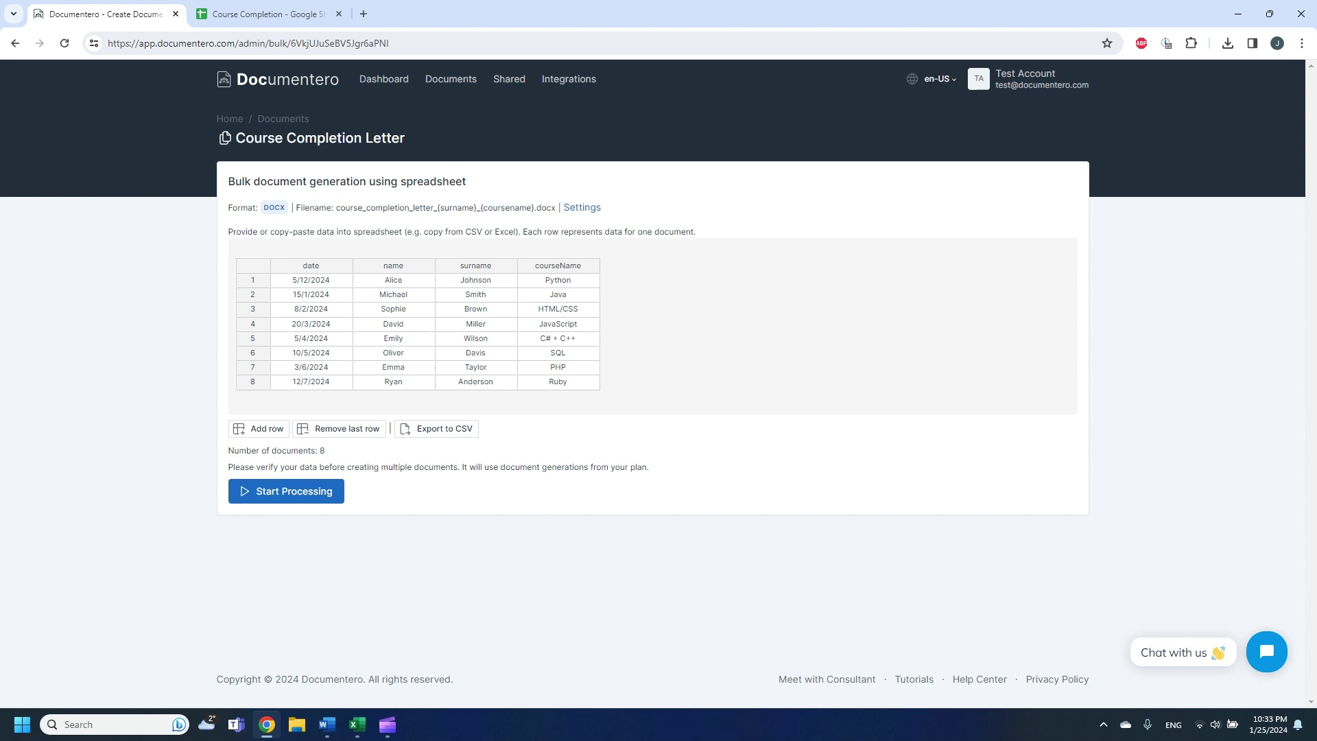
# - Generate all eight completion letters, download them as one zip and open it
pyautogui.click(286, 490)
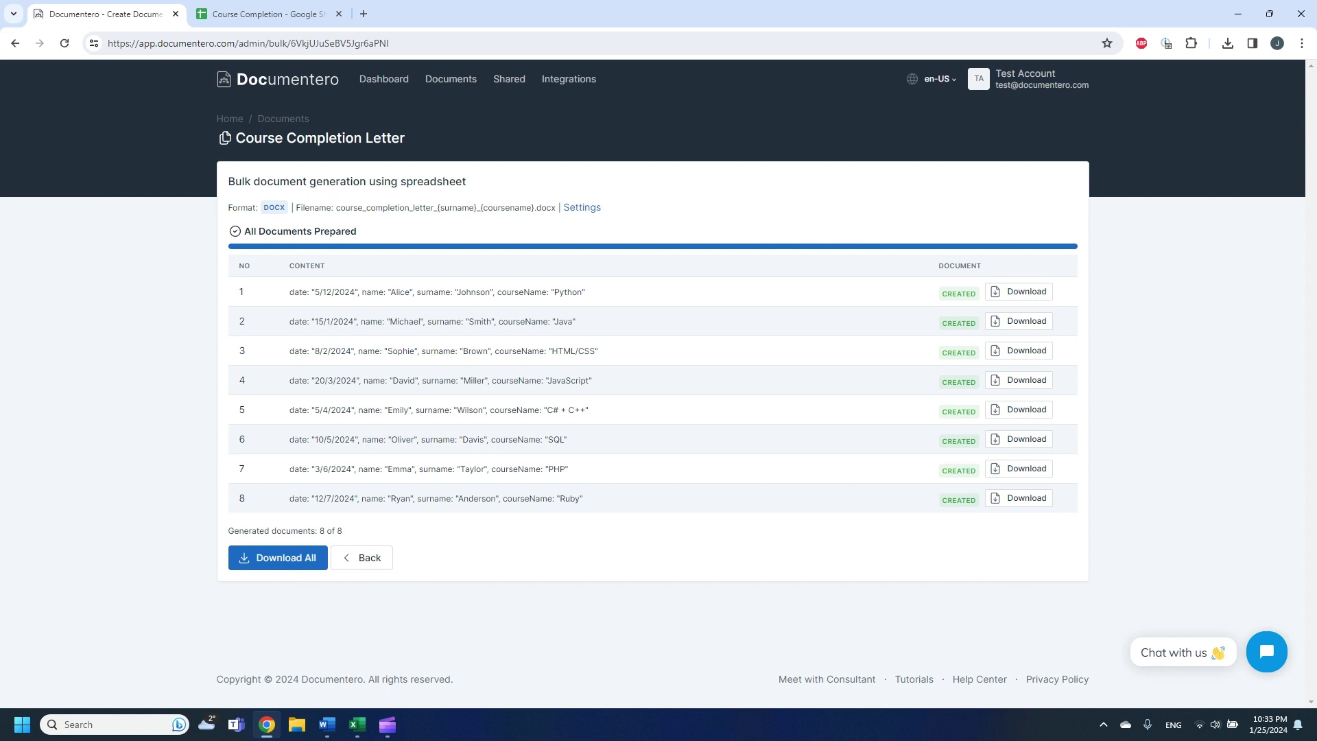
pyautogui.click(279, 556)
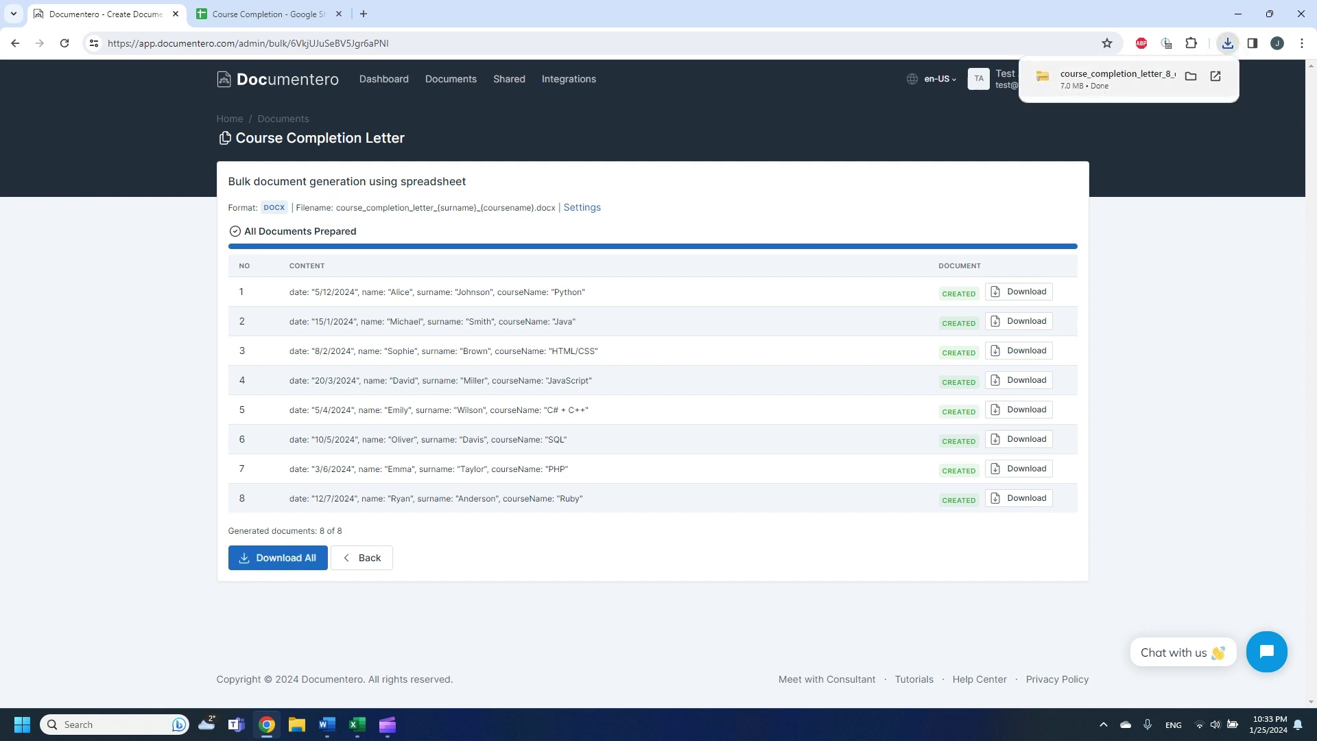
pyautogui.click(1117, 80)
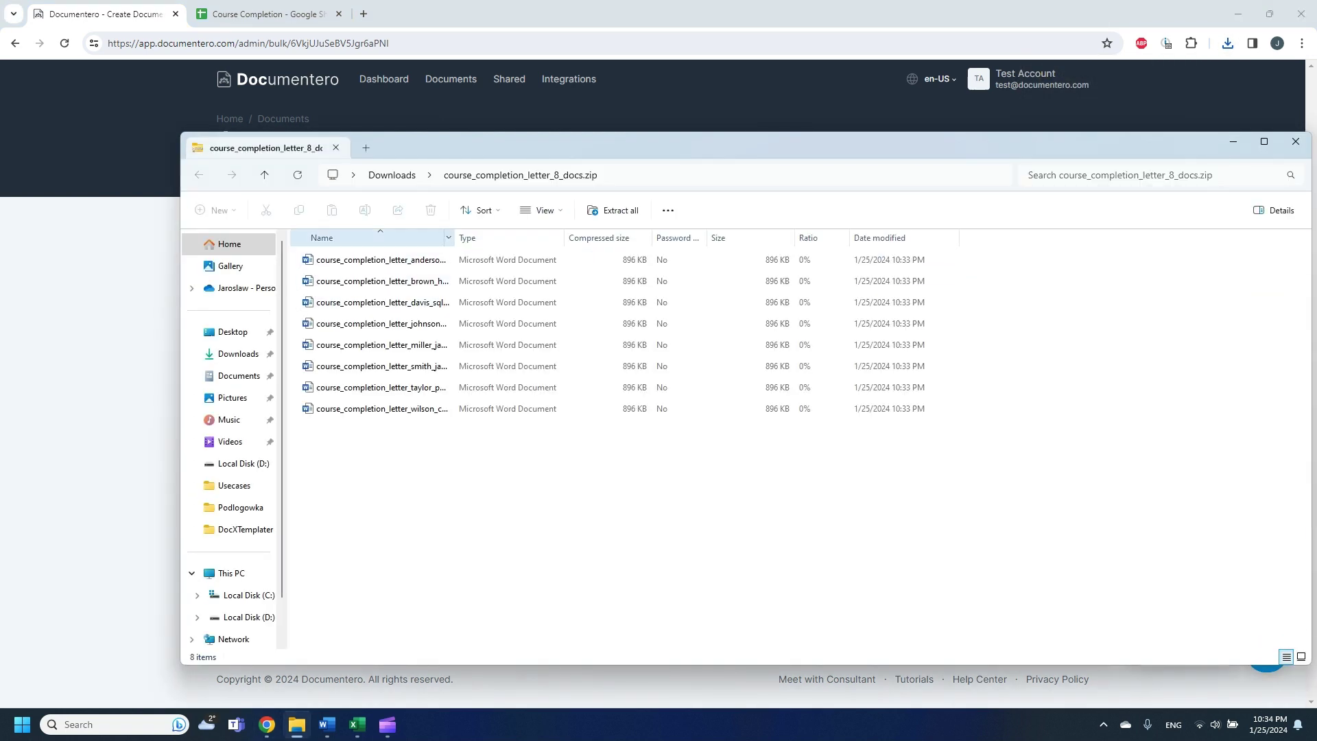
pyautogui.moveTo(454, 237); pyautogui.dragTo(562, 238)
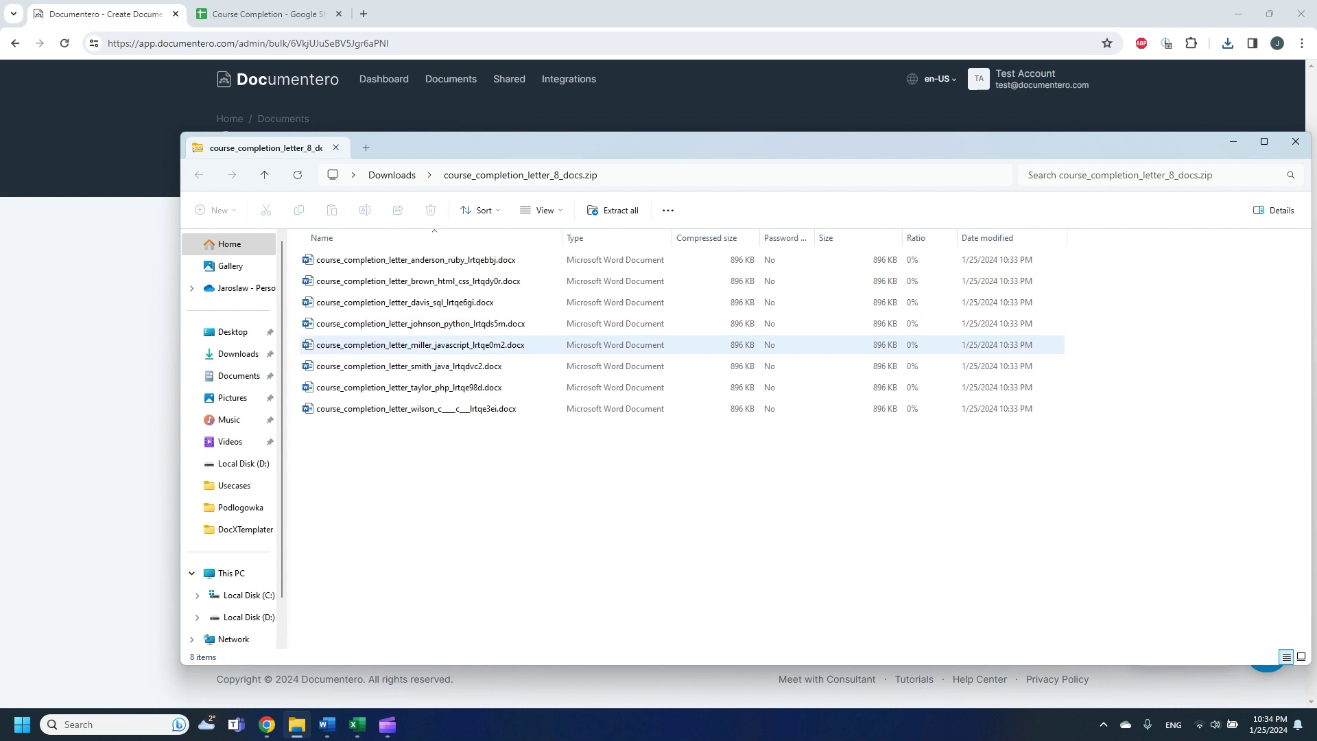
pyautogui.doubleClick(422, 345)
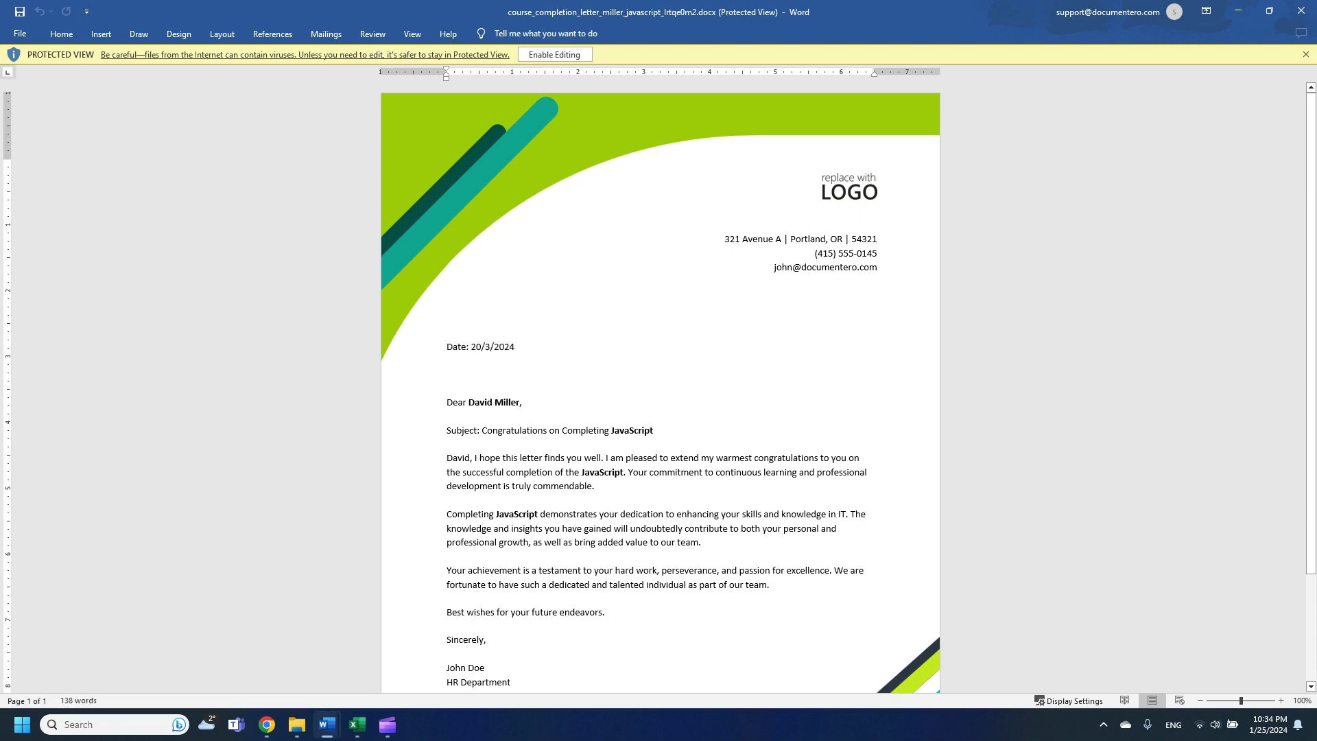
pyautogui.scroll(-3, 661, 387)
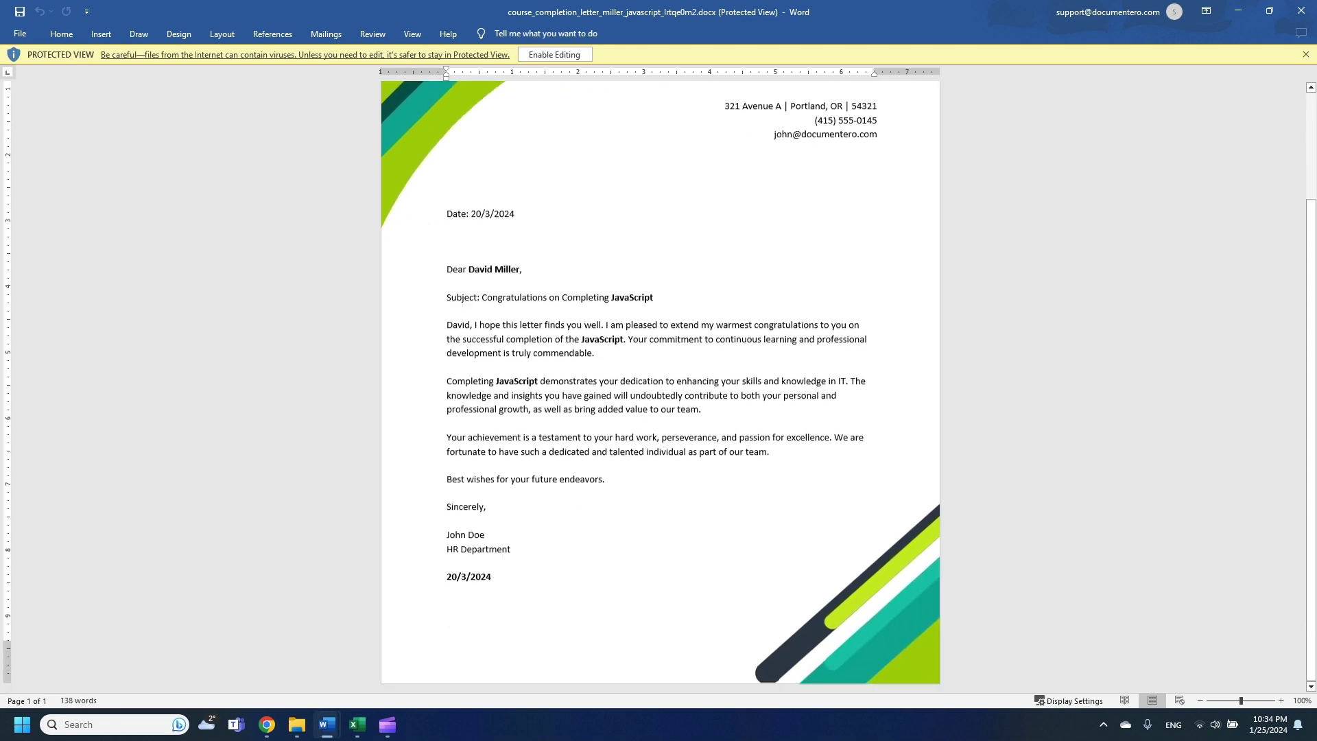
pyautogui.scroll(3, 661, 387)
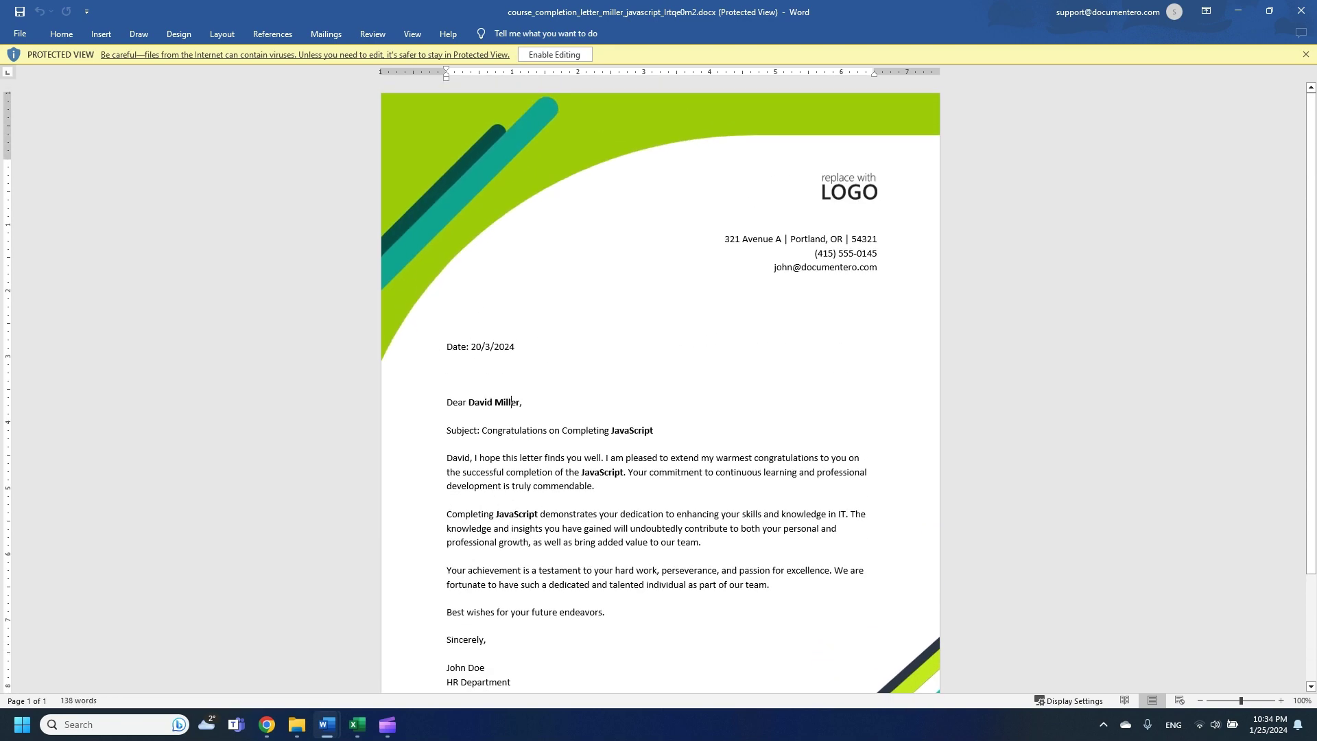